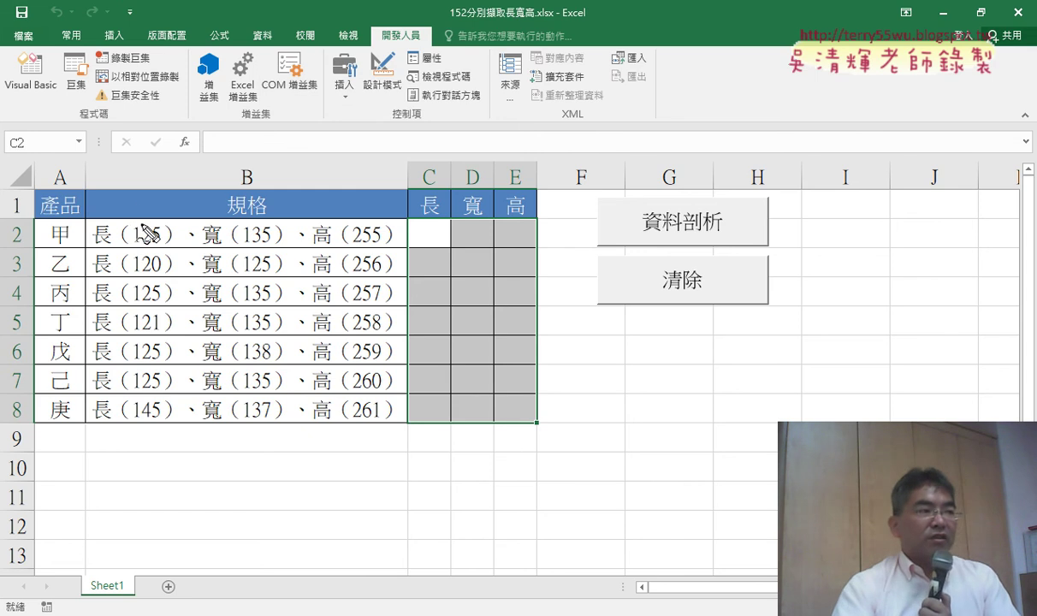
Sketch split-point marks over the spec header with on-screen annotations, then clear them
left_click_drag(126, 195, 126, 218)
left_click_drag(177, 195, 175, 219)
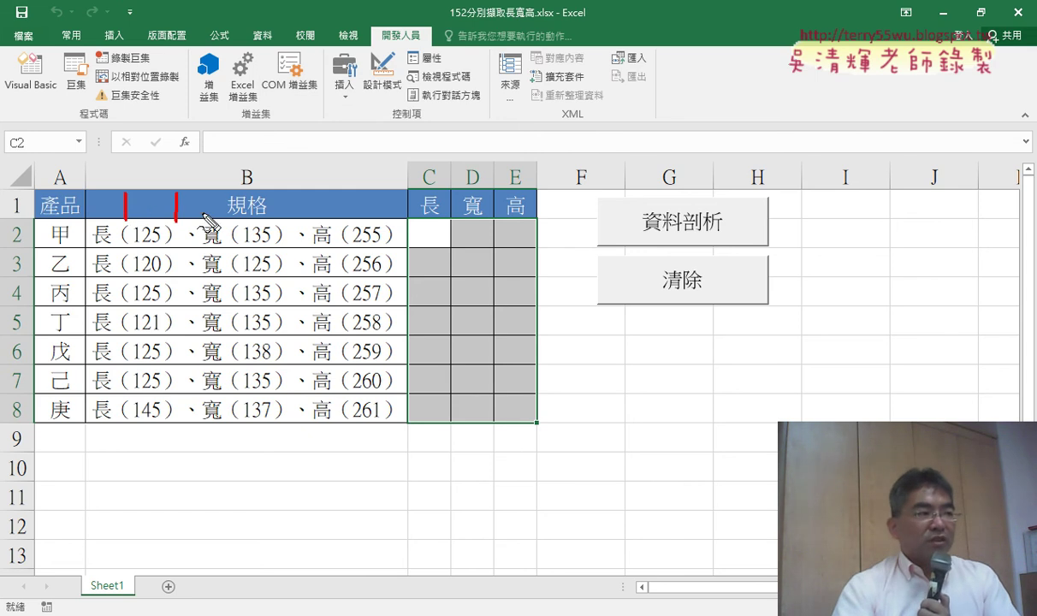
left_click_drag(236, 195, 234, 219)
left_click_drag(283, 196, 280, 220)
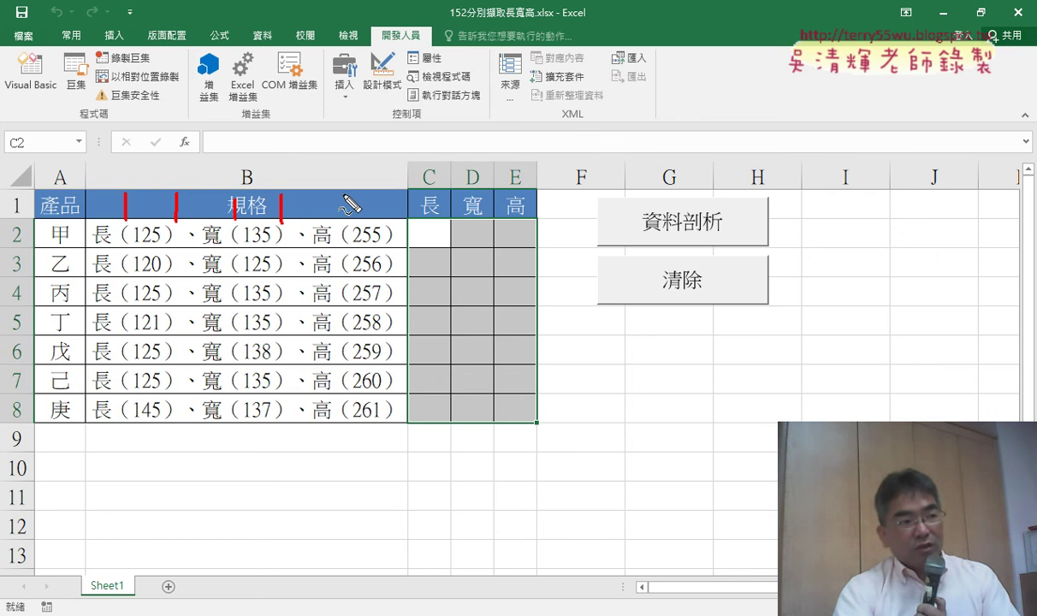
mouse_move(342, 195)
left_mouse_down()
mouse_move(341, 219)
mouse_move(381, 219)
left_mouse_up()
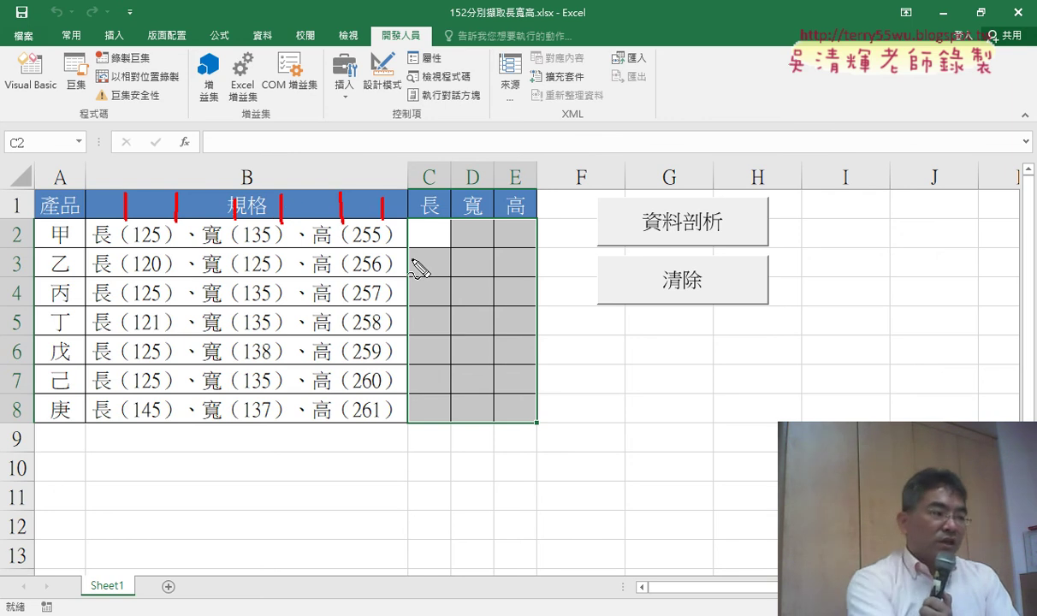
key("Escape")
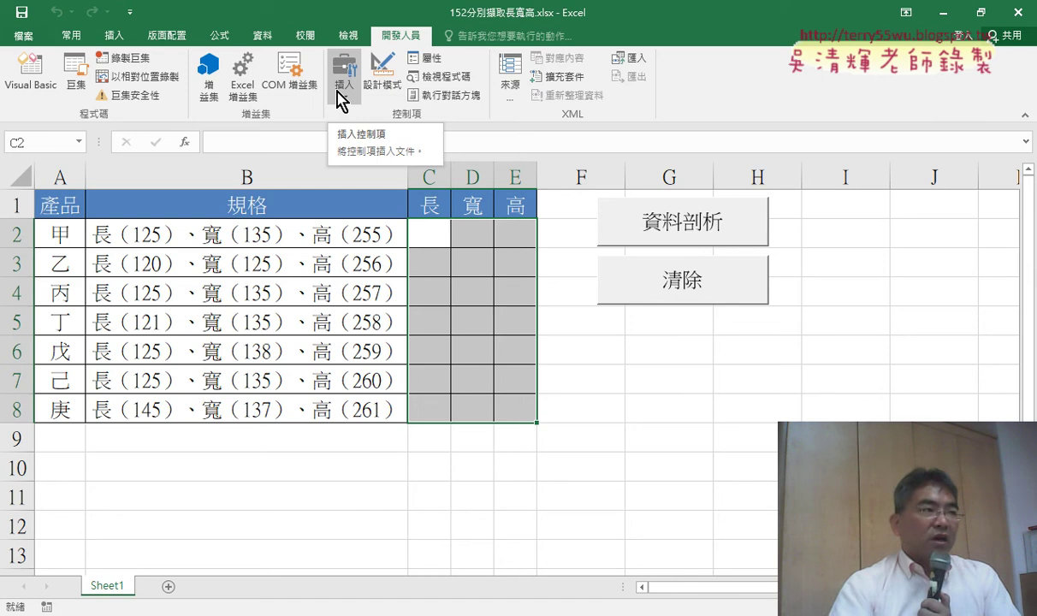
Switch to the 資料 (Data) tab and circle the 資料剖析 (Text to Columns) button
left_click(271, 41)
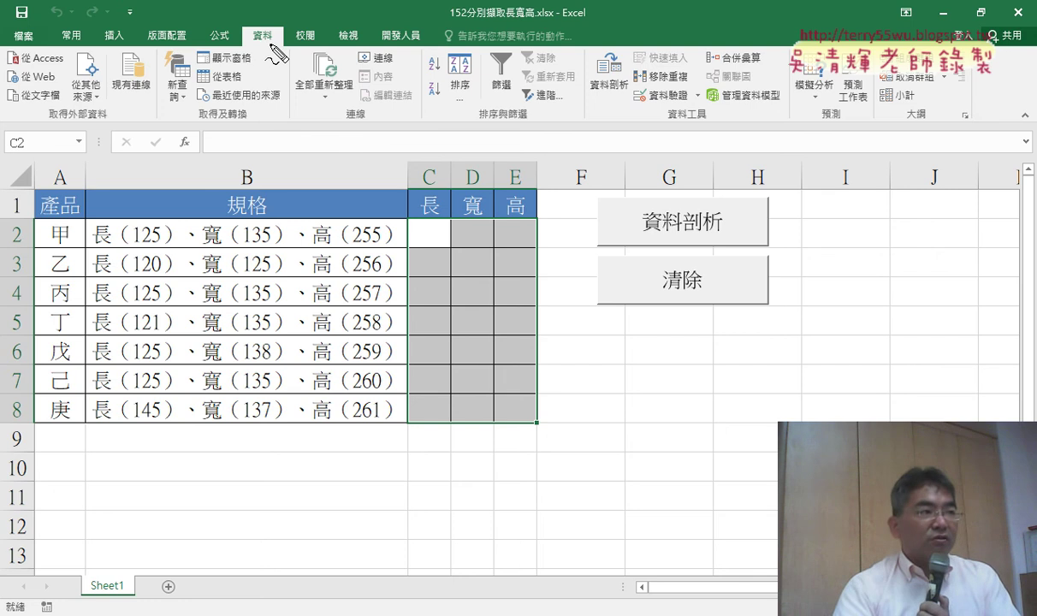
left_click_drag(278, 52, 287, 41)
mouse_move(600, 111)
left_mouse_down()
mouse_move(586, 99)
mouse_move(602, 113)
left_mouse_up()
mouse_move(278, 53)
left_mouse_down()
mouse_move(574, 109)
mouse_move(571, 125)
left_mouse_up()
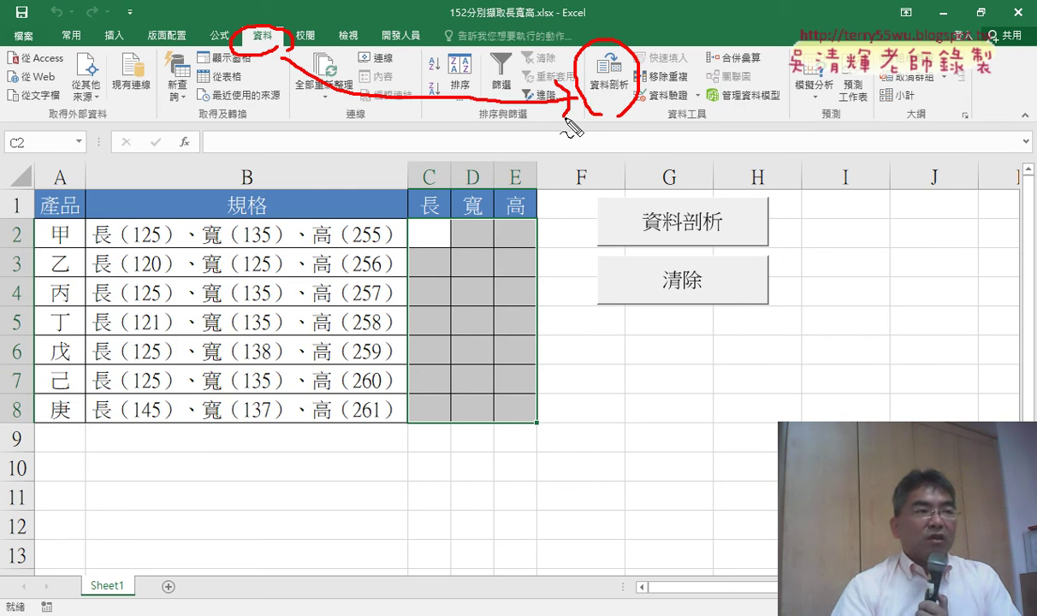
key("Escape")
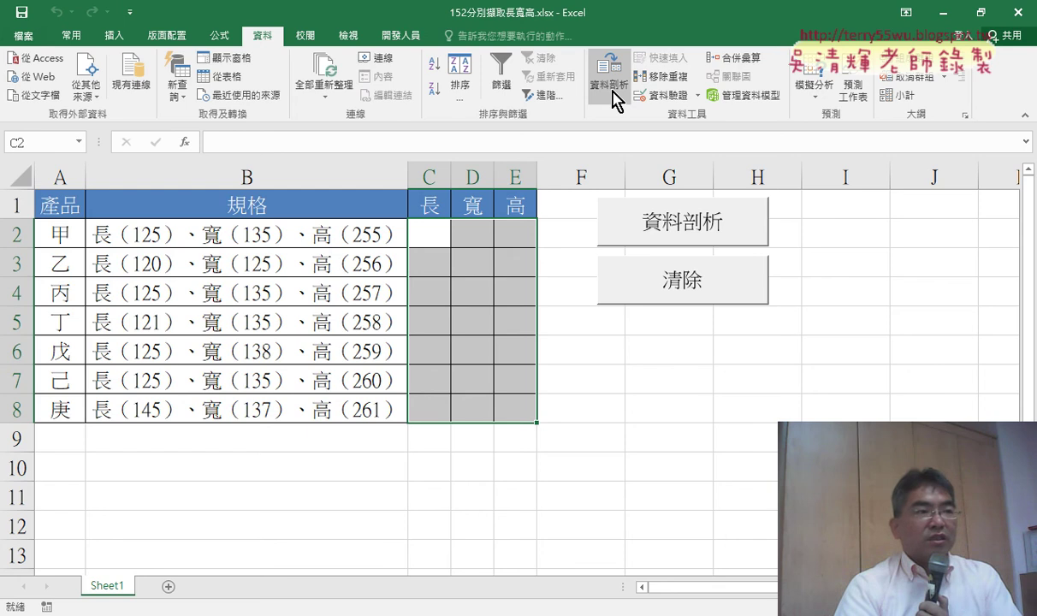
Select the spec strings in B2:B8, extending from B2 with Ctrl+Shift+Down
left_click(246, 235)
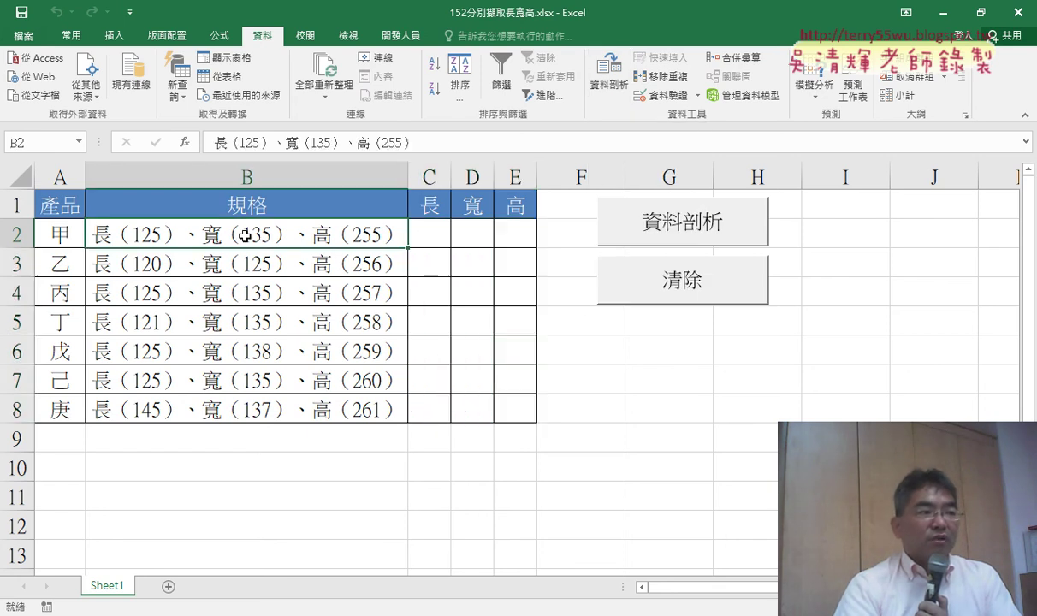
left_click_drag(246, 235, 246, 405)
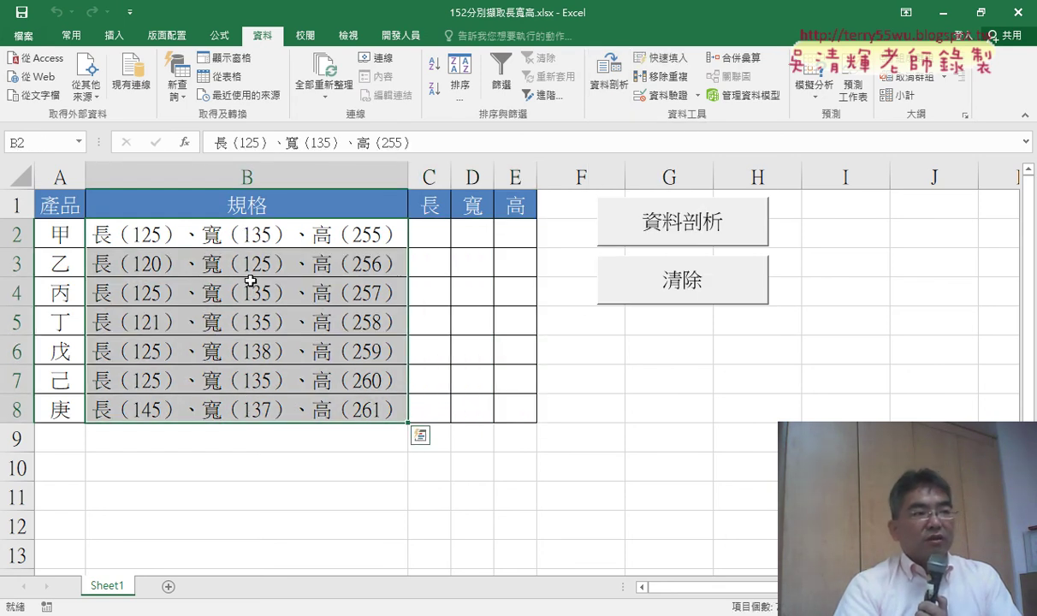
left_click(276, 240)
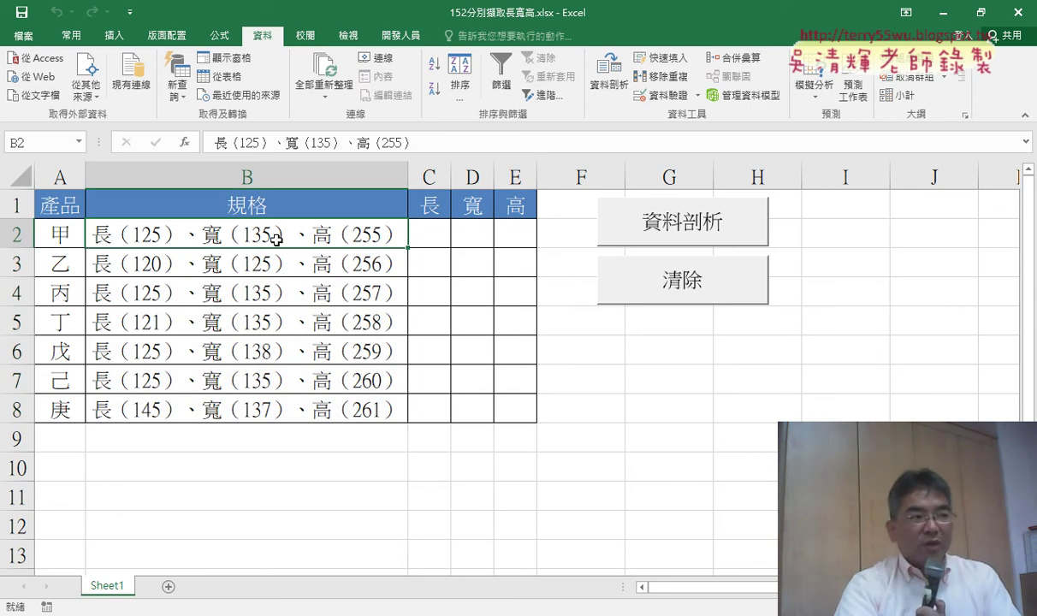
left_click_drag(276, 239, 274, 409)
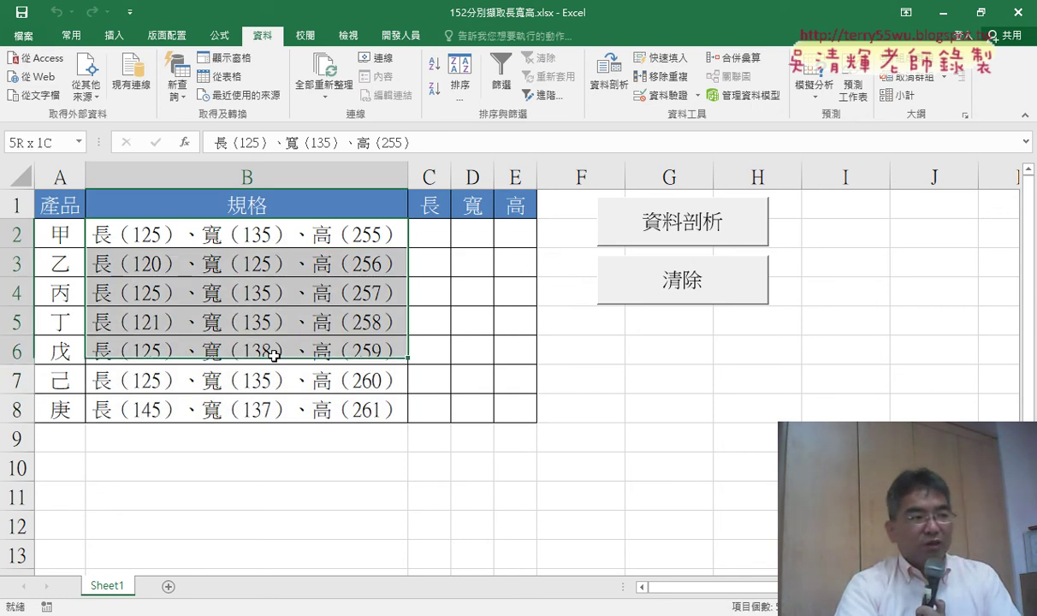
left_click(273, 241)
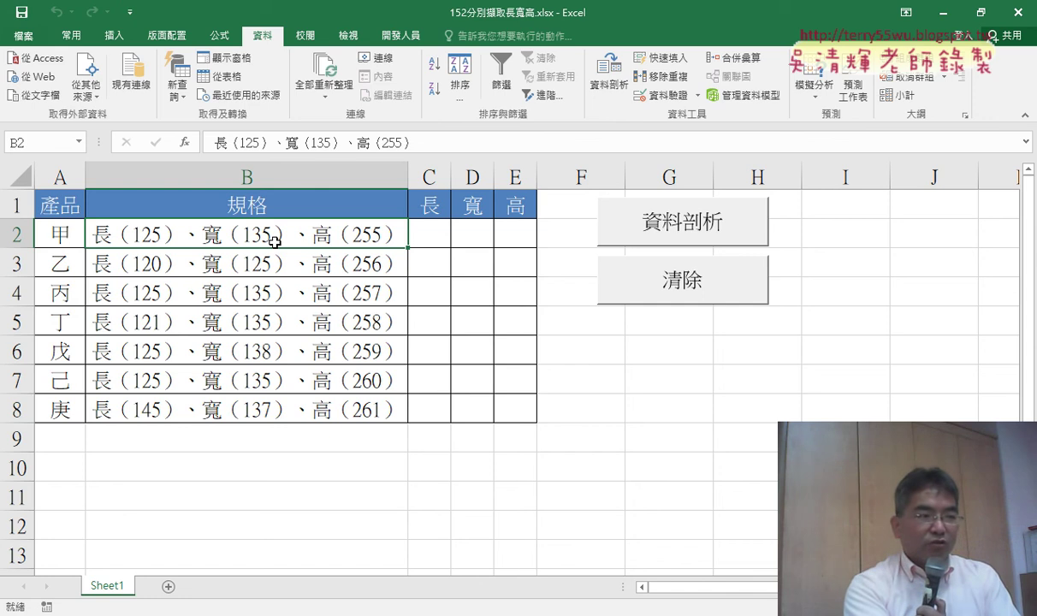
key("ctrl+shift+Down")
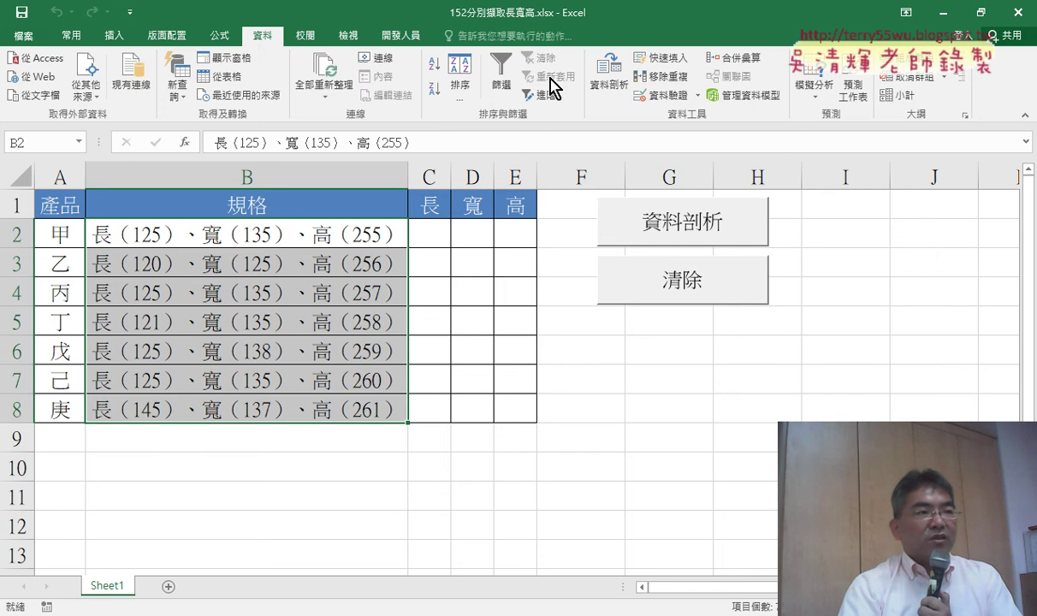
Launch Text to Columns on B2:B8, choose 固定寬度 (Fixed width), and reach step 2
left_click(612, 95)
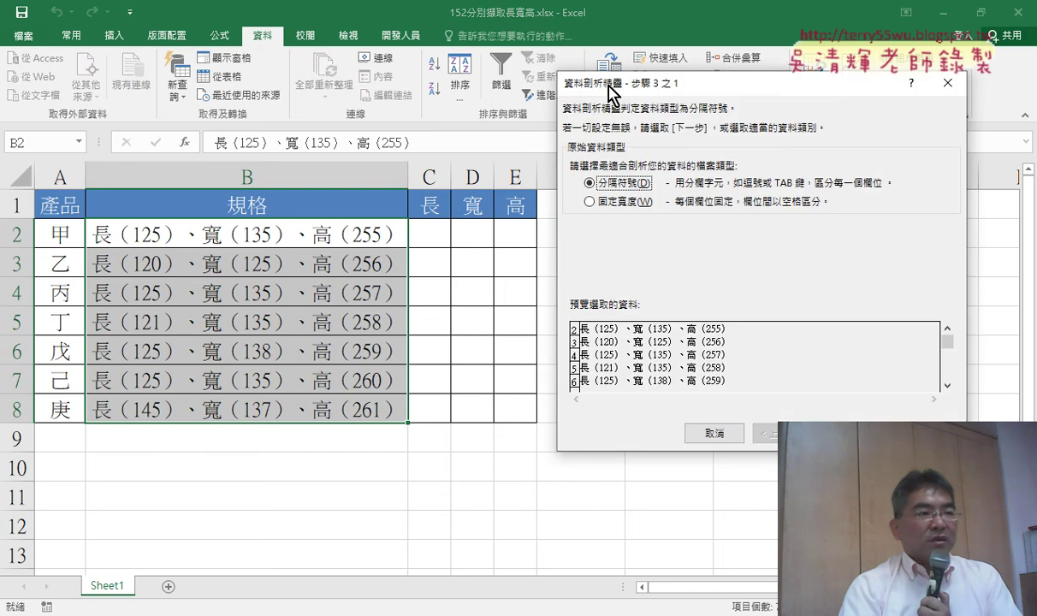
left_click_drag(620, 90, 526, 154)
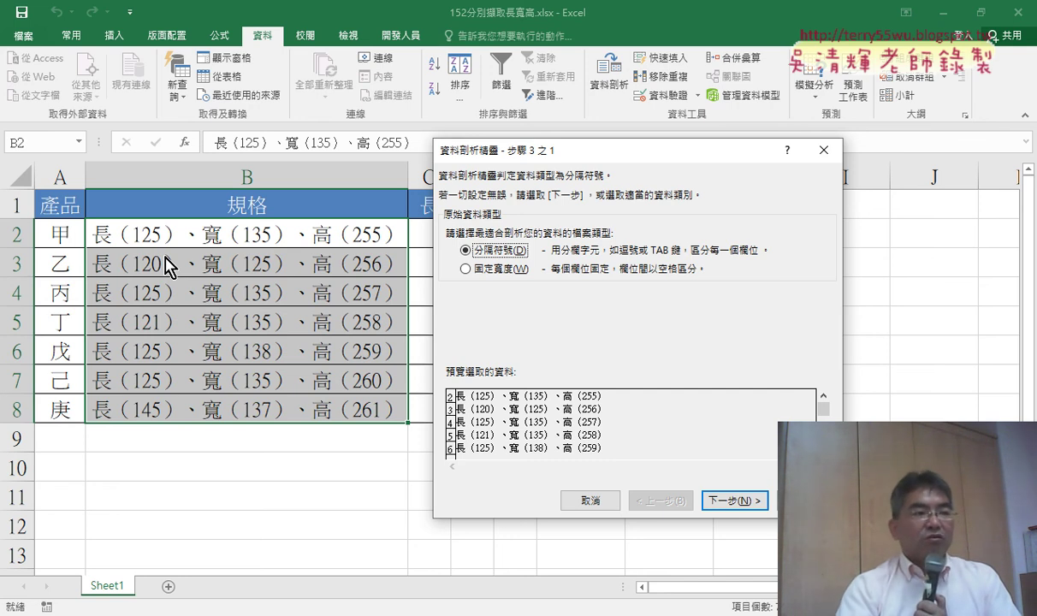
left_click(497, 269)
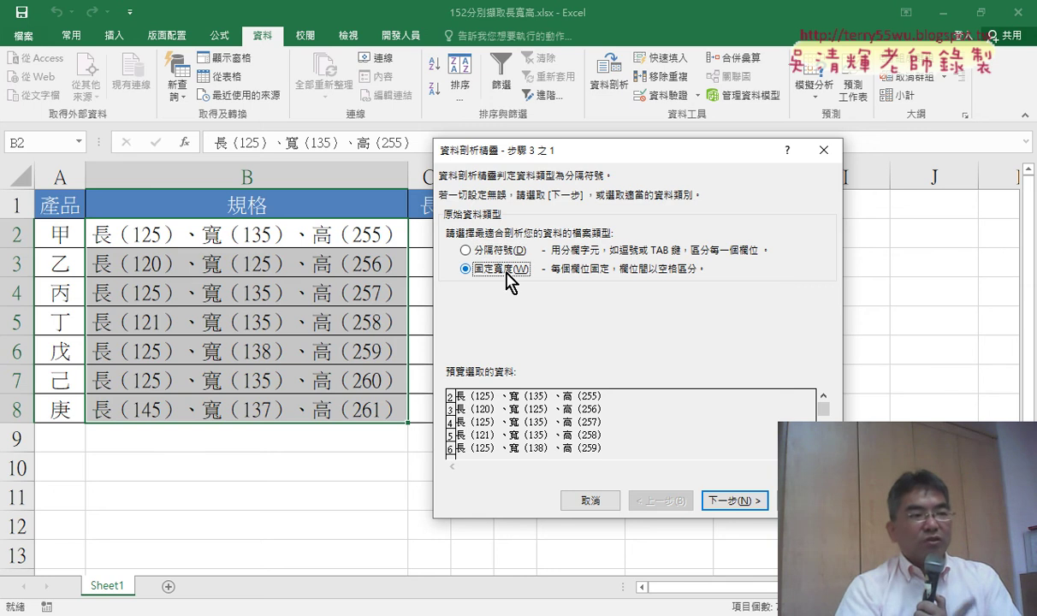
left_click(717, 499)
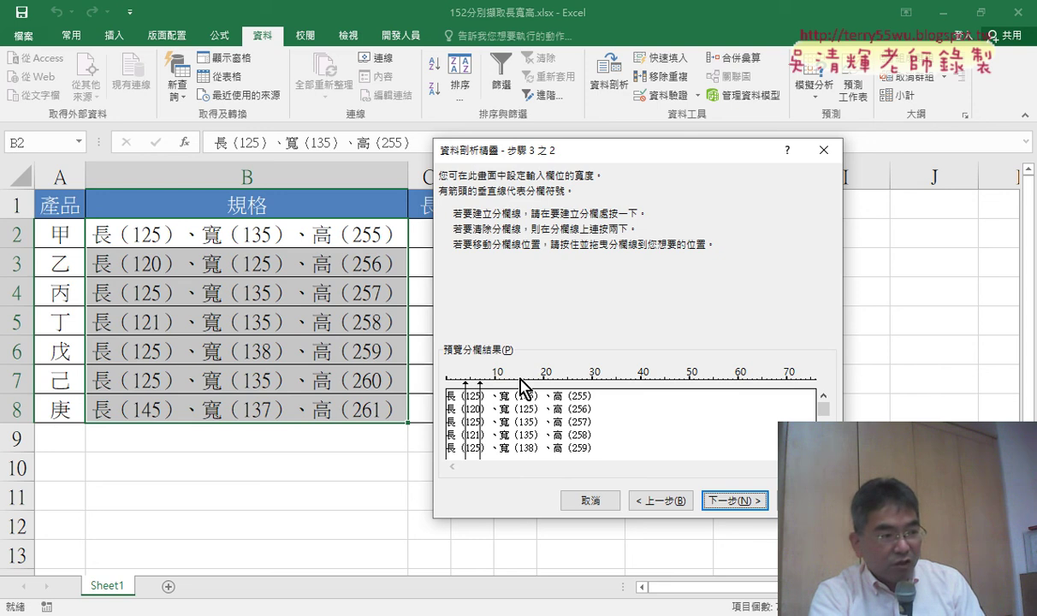
Place and nudge column breaks around the length, width and height numbers, then reach step 3
left_click(510, 383)
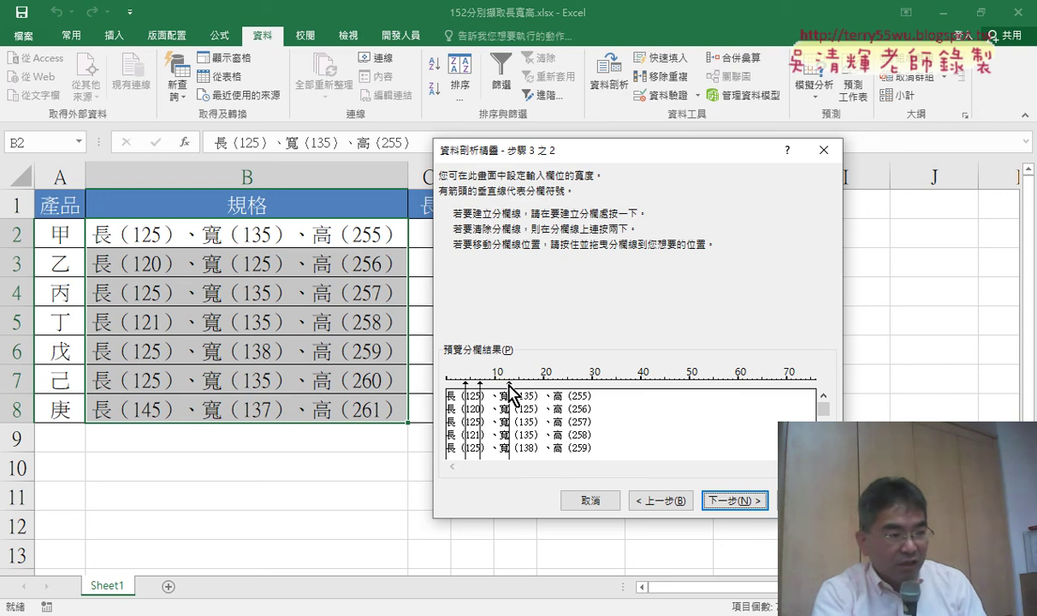
left_click_drag(509, 383, 518, 383)
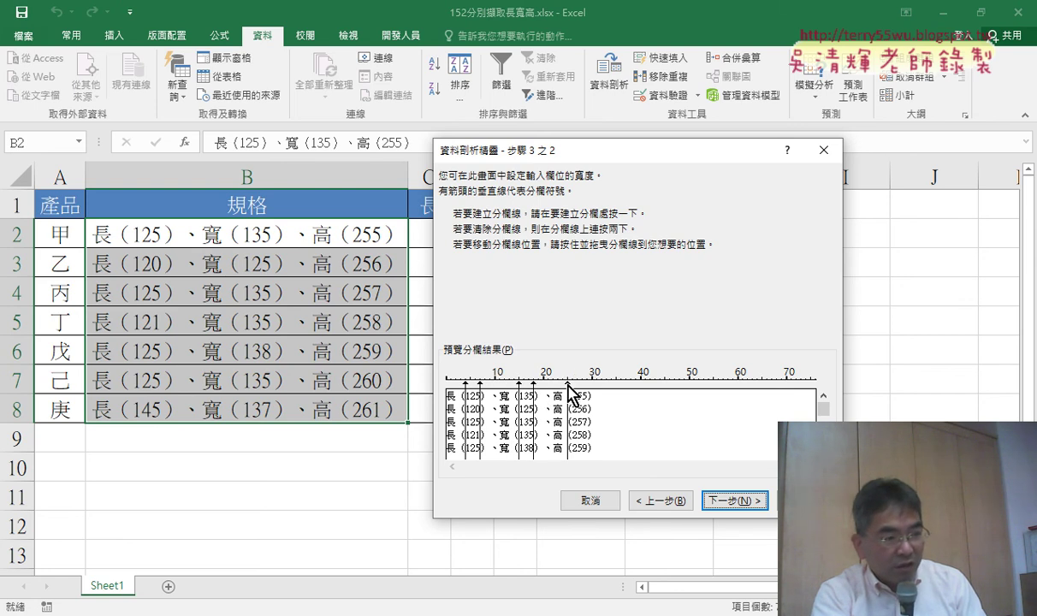
left_click(568, 385)
left_click_drag(567, 385, 573, 385)
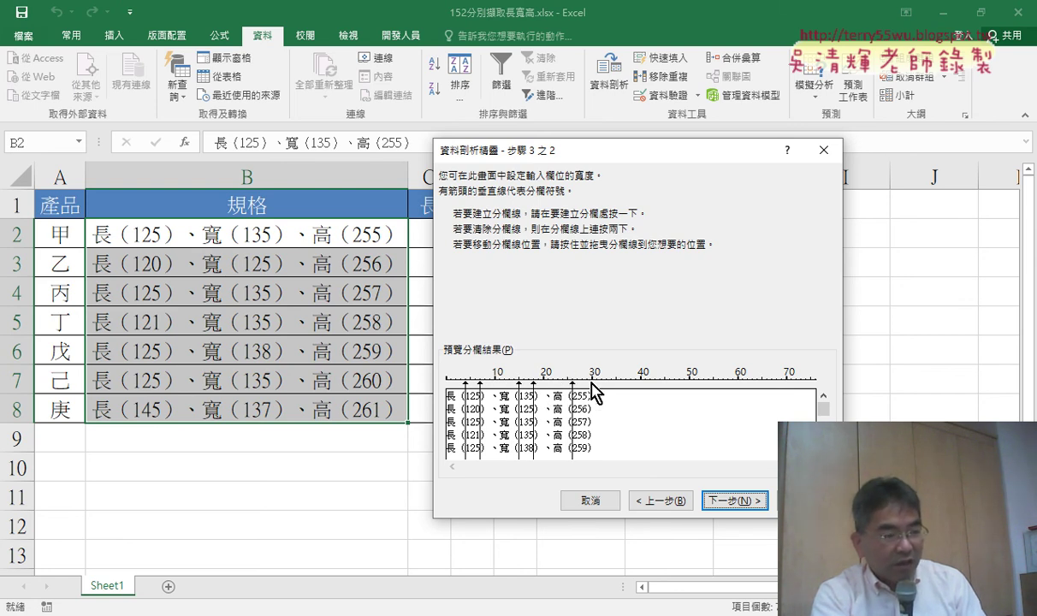
left_click(587, 390)
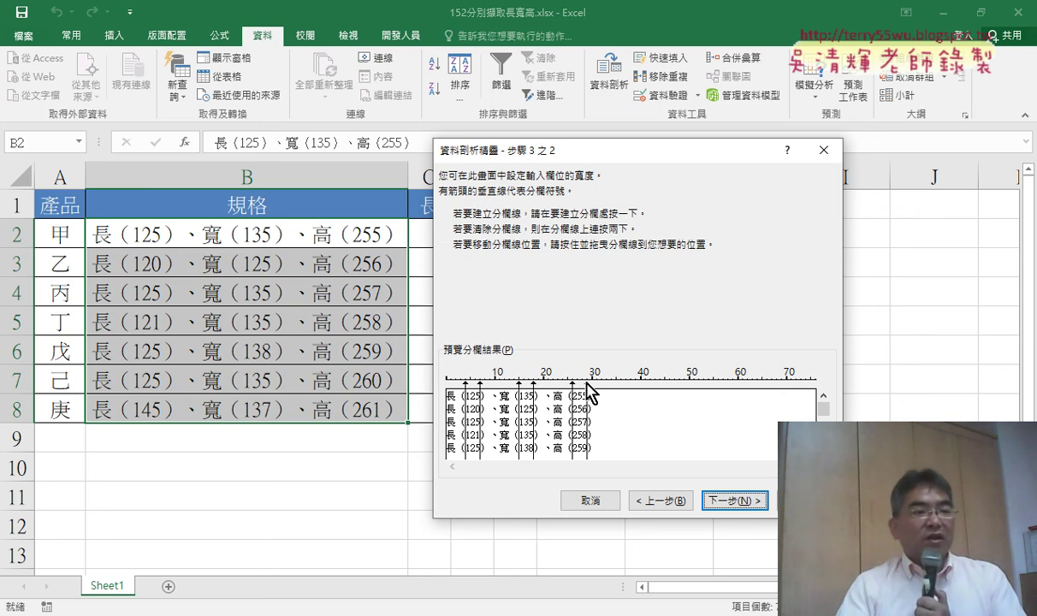
left_click(752, 502)
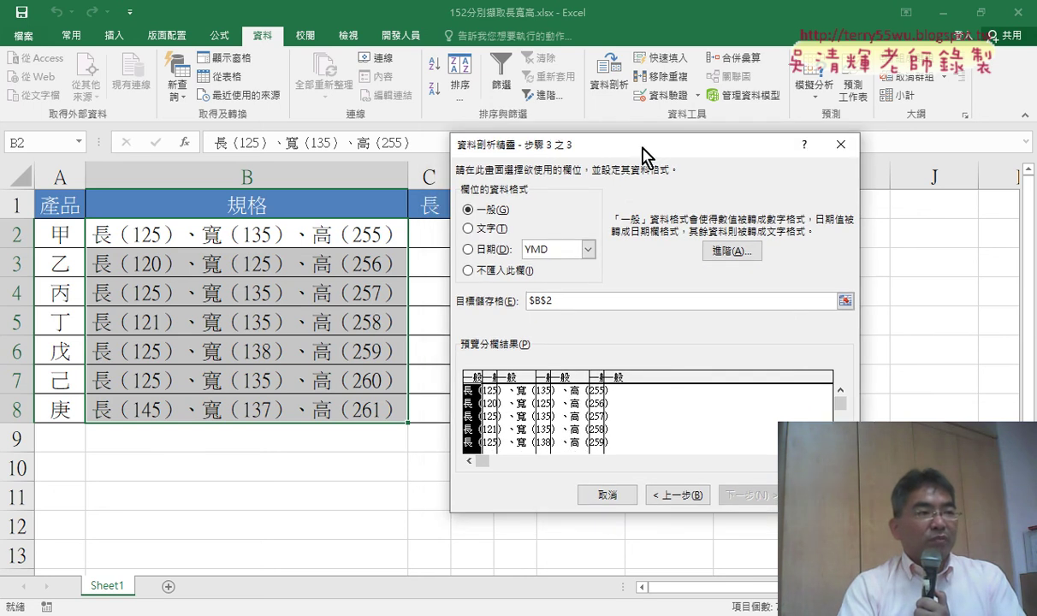
Set the leading and trailing text columns to 不匯入此欄 (do not import)
left_click_drag(626, 167, 759, 164)
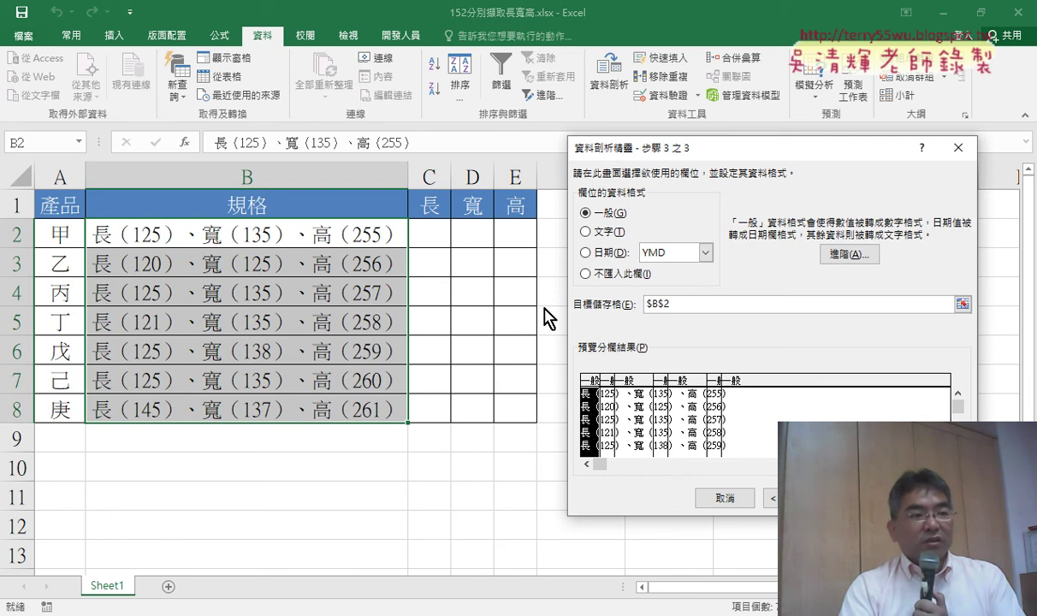
left_click(597, 275)
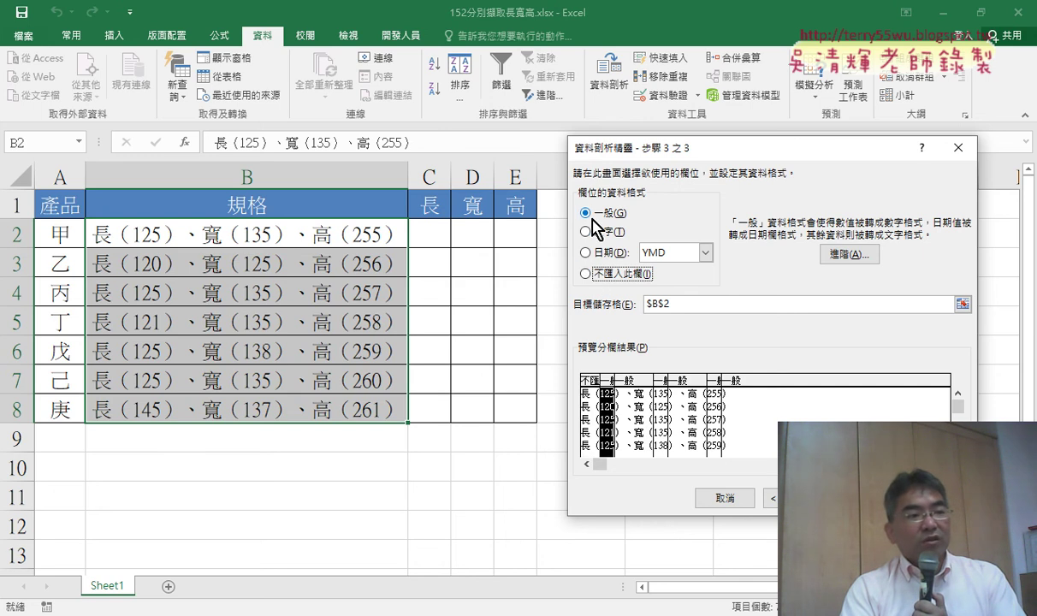
left_click(634, 408)
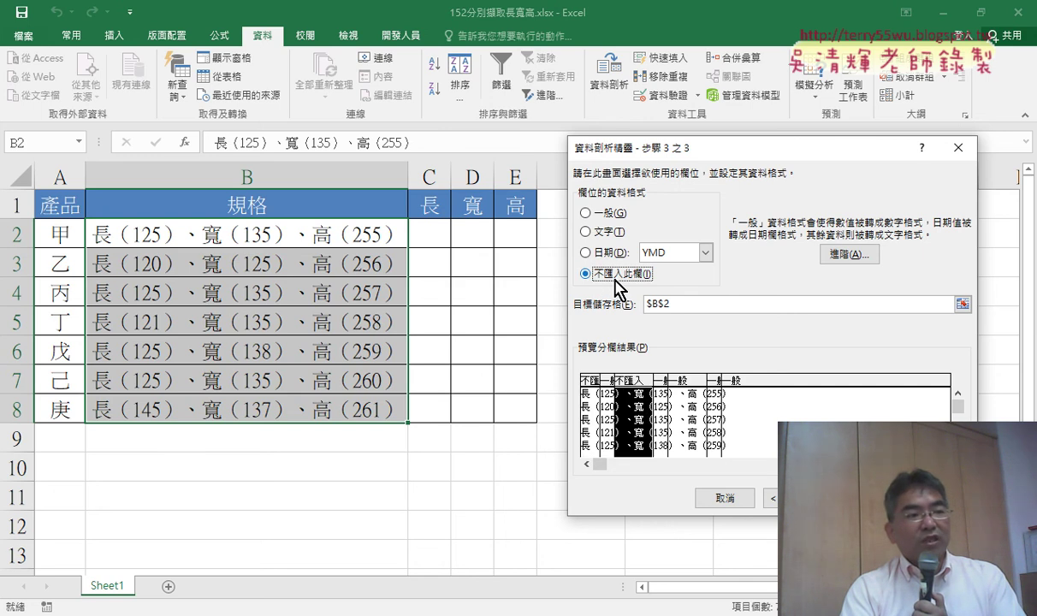
left_click(681, 415)
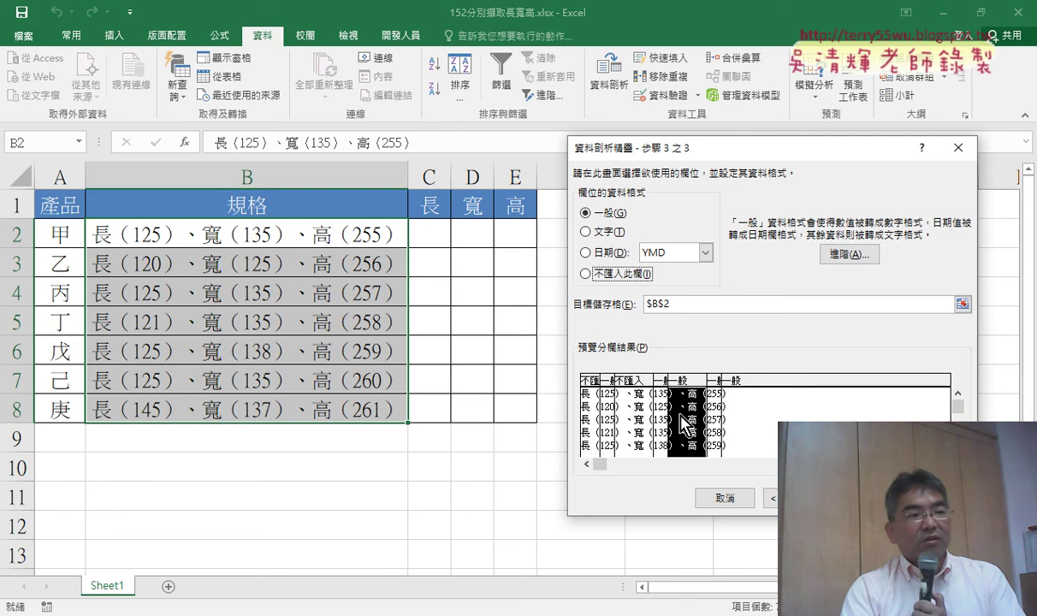
left_click(712, 402)
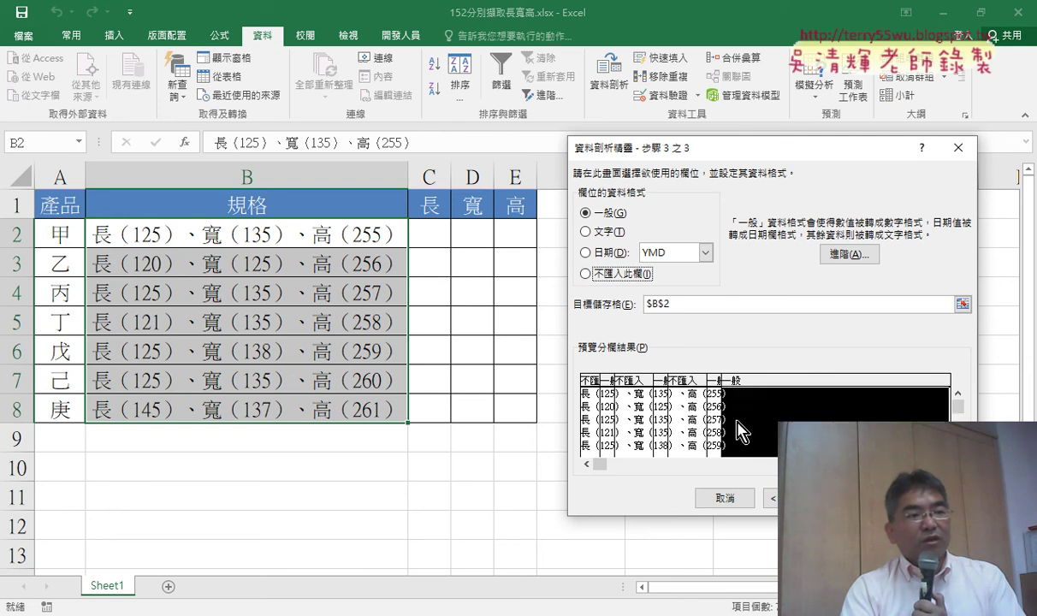
left_click(614, 275)
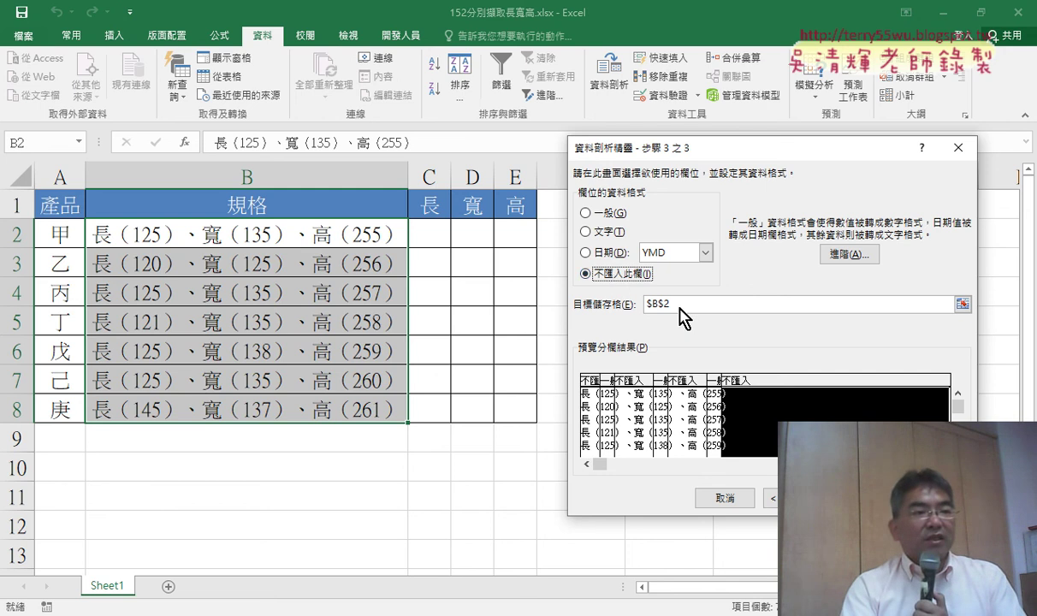
Set the destination to C2, finish the split, and confirm replacing existing data
left_click_drag(676, 305, 616, 301)
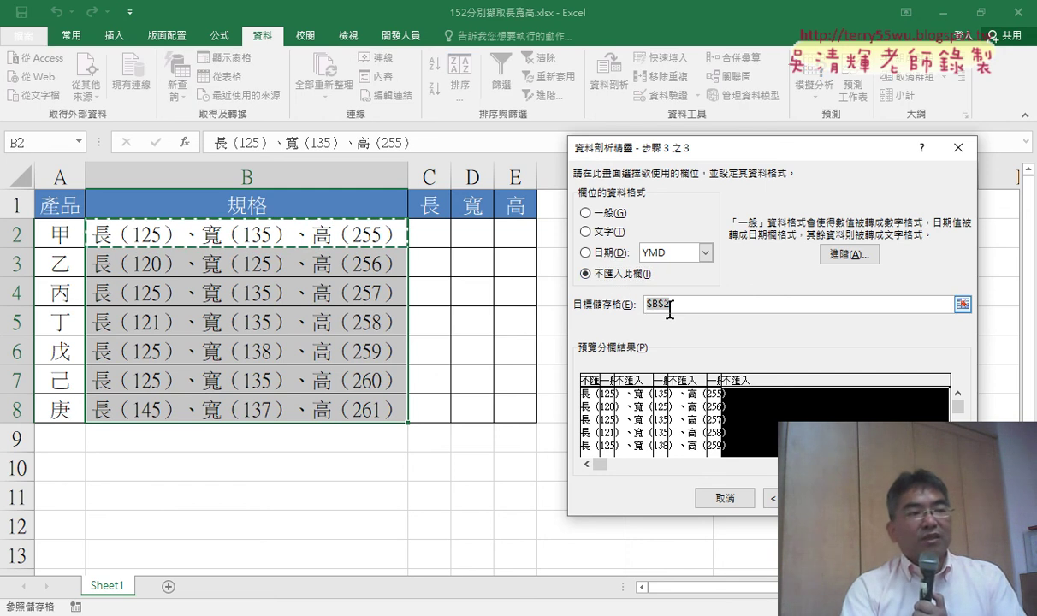
left_click(435, 238)
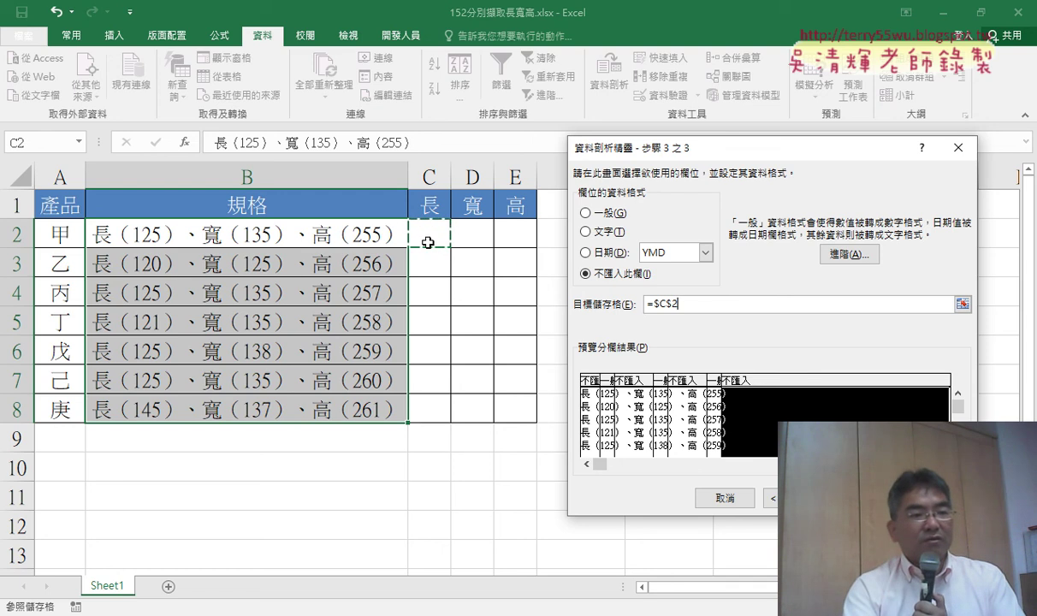
key("Tab")
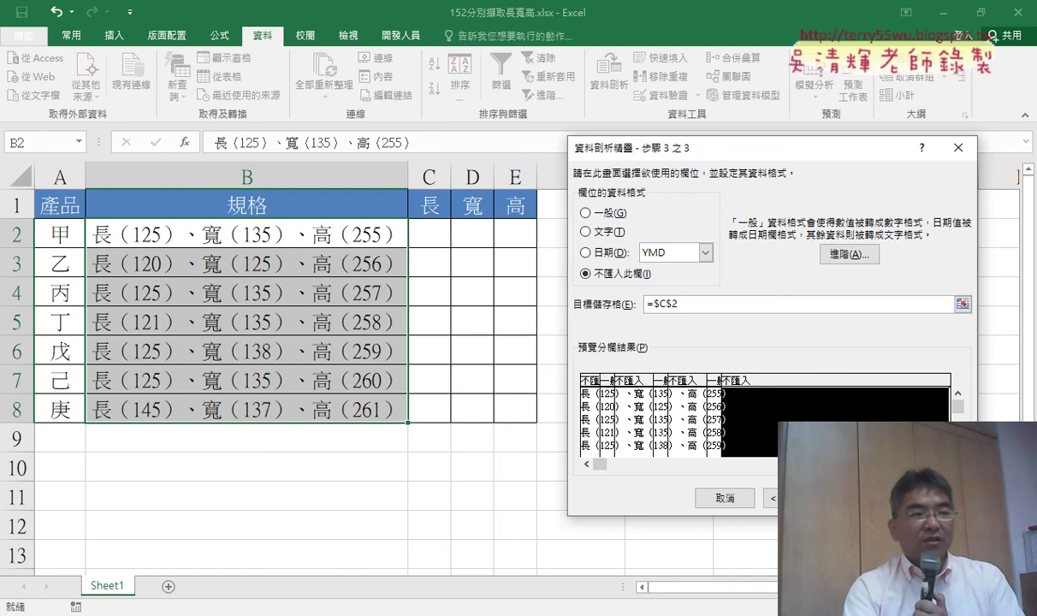
key("Return")
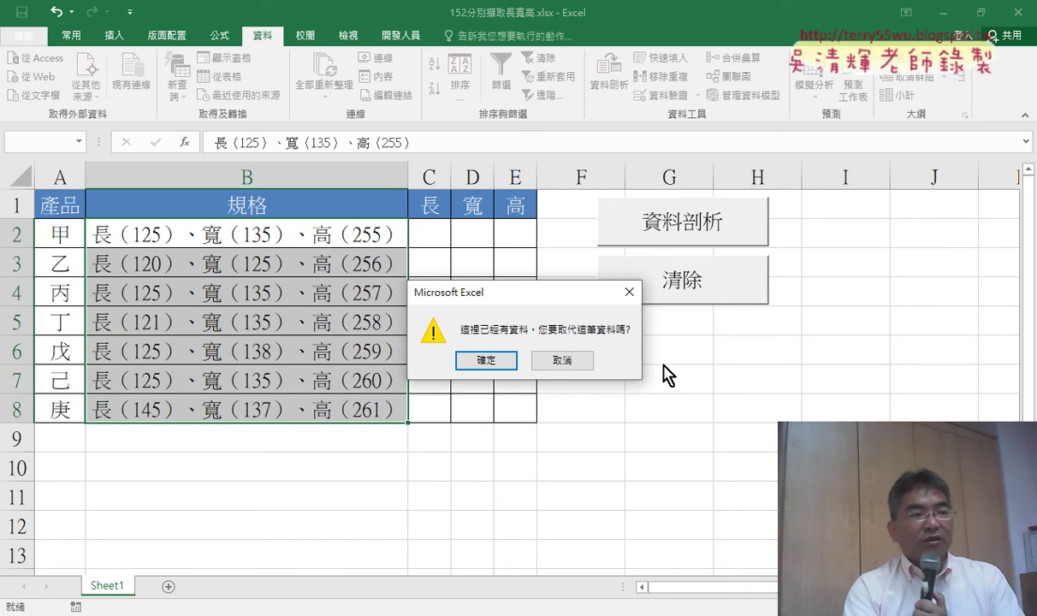
left_click_drag(539, 293, 790, 262)
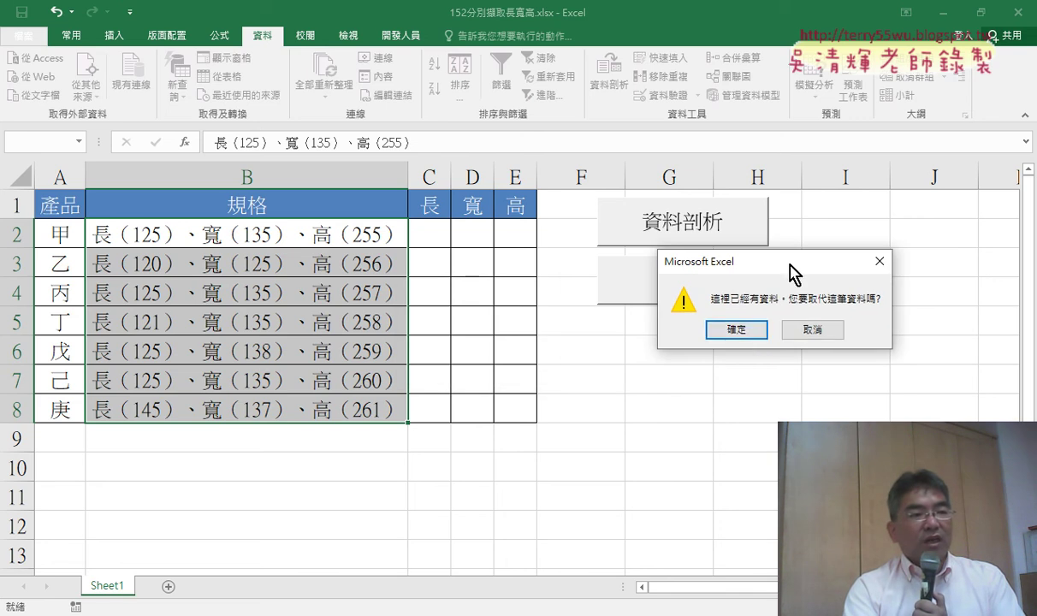
left_click(737, 330)
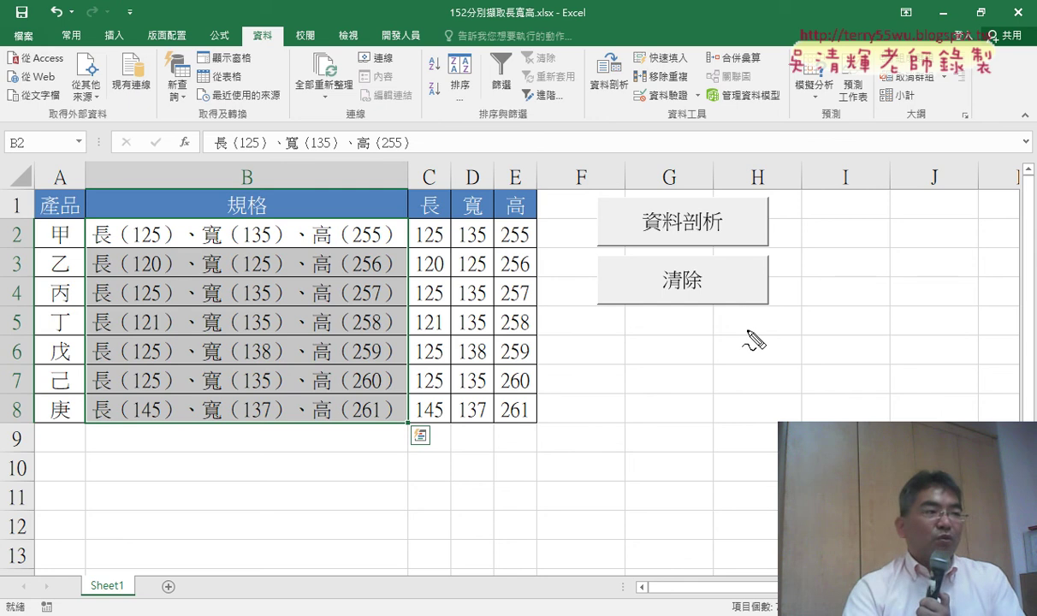
mouse_move(127, 221)
left_mouse_down()
mouse_move(127, 250)
mouse_move(167, 255)
mouse_move(416, 224)
mouse_move(413, 239)
left_mouse_up()
left_click_drag(237, 224, 237, 252)
mouse_move(273, 221)
left_mouse_down()
mouse_move(274, 249)
mouse_move(451, 226)
left_mouse_up()
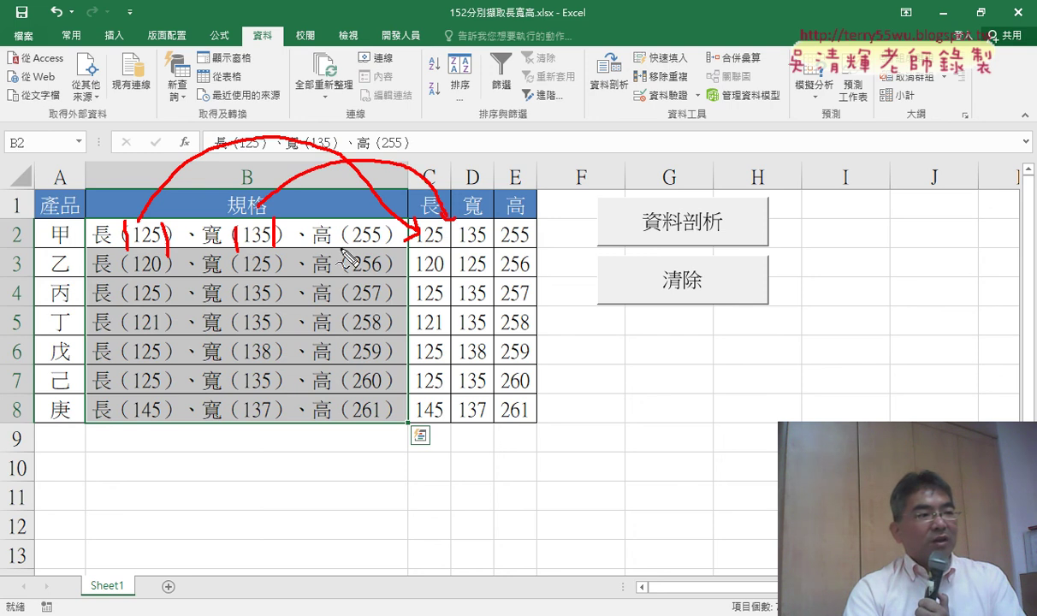
mouse_move(352, 231)
left_mouse_down()
mouse_move(352, 250)
mouse_move(506, 221)
left_mouse_up()
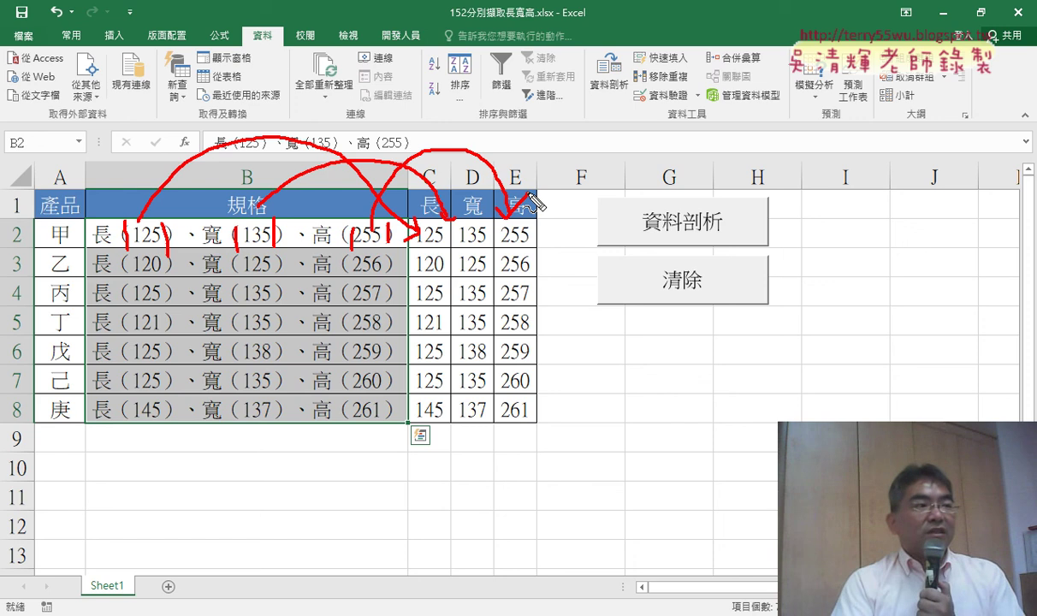
left_click_drag(278, 18, 291, 34)
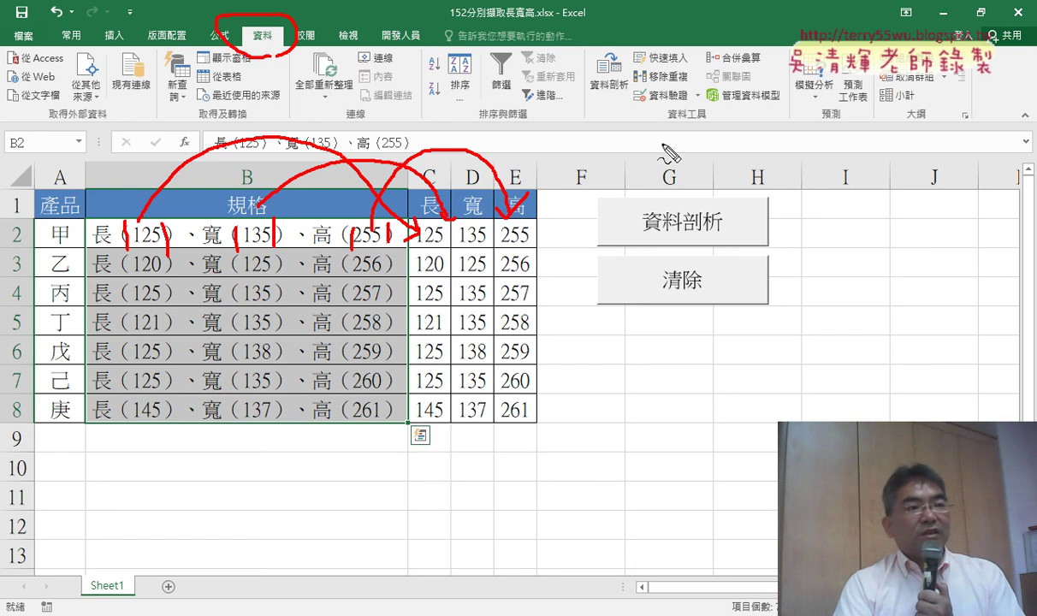
left_click_drag(613, 55, 603, 129)
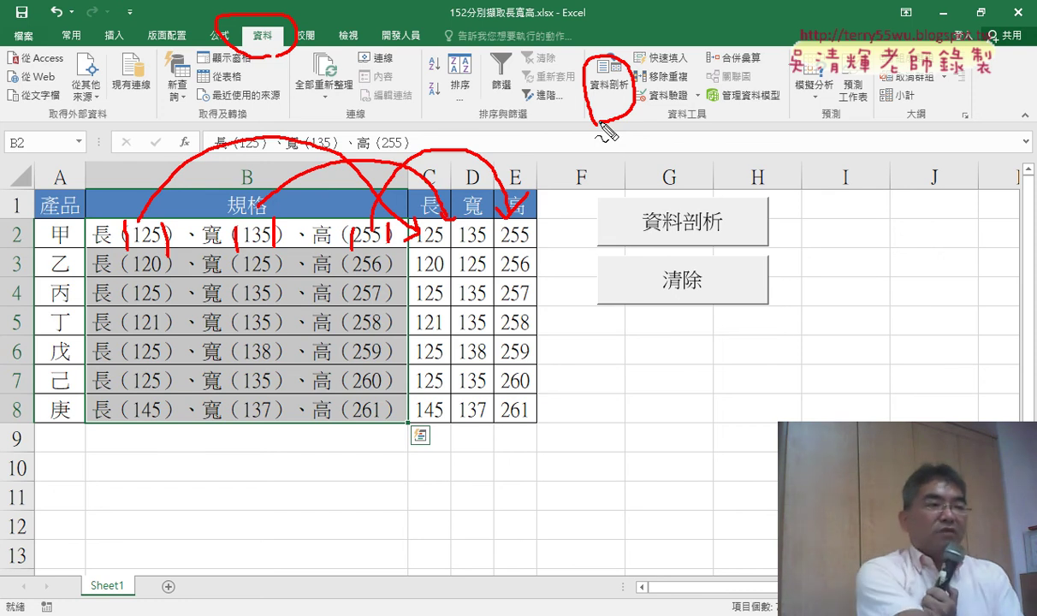
key("Escape")
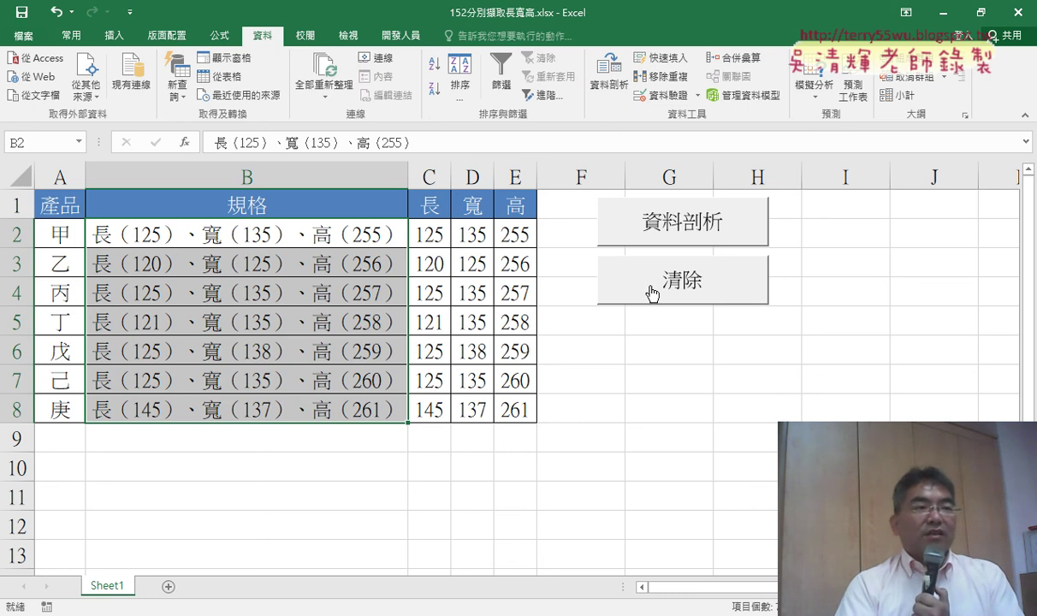
Test the macros: 清除 empties C2:E8, 資料剖析 refills it, then 清除 empties it again
left_click(687, 297)
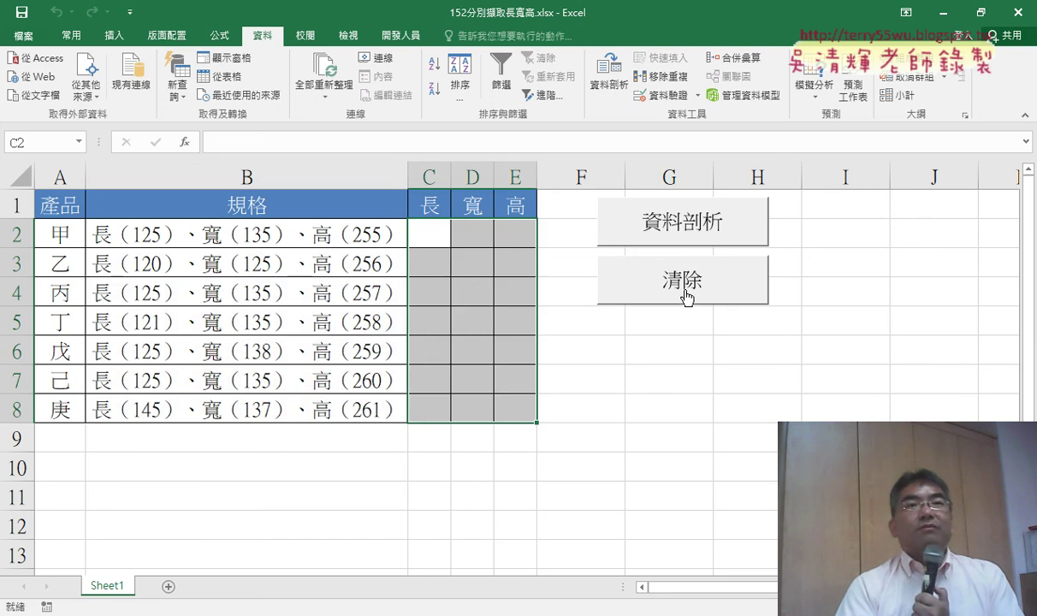
left_click(695, 240)
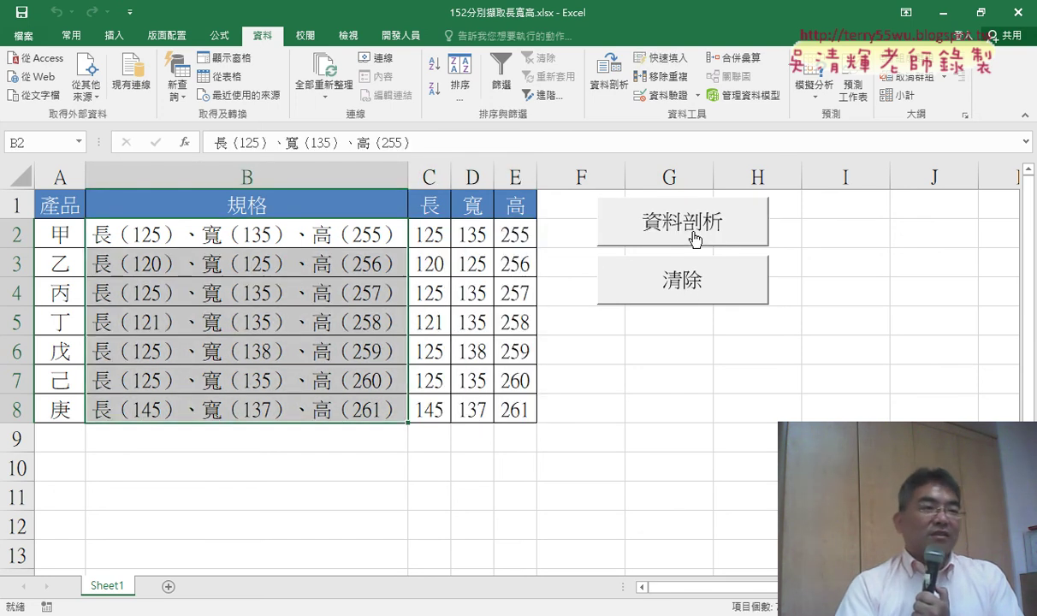
left_click(697, 289)
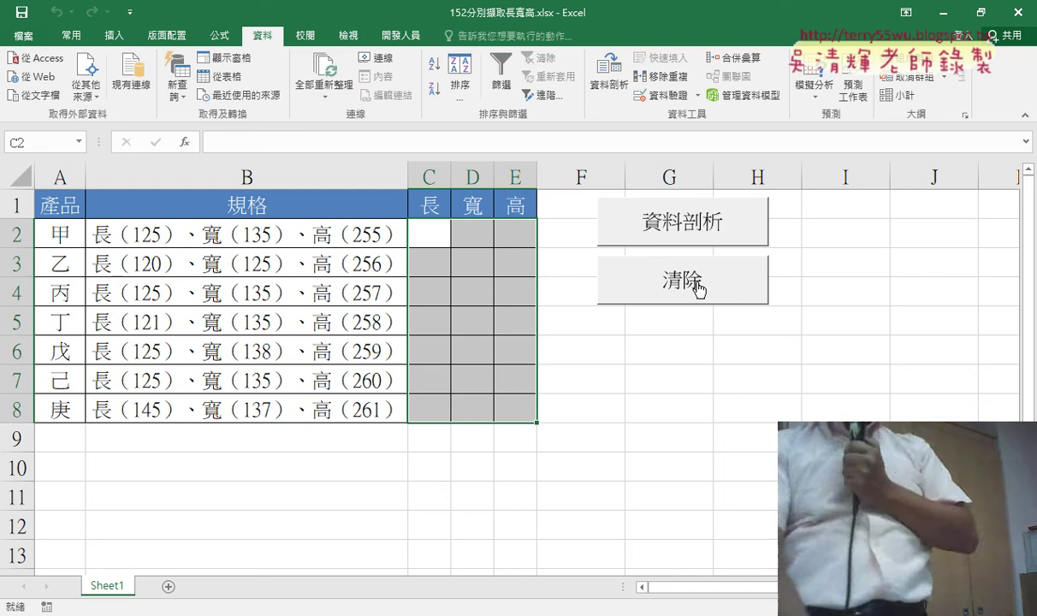
Refill C2:E8 with the 資料剖析 macro, empty it with 清除, then select B2:B8
left_click(707, 225)
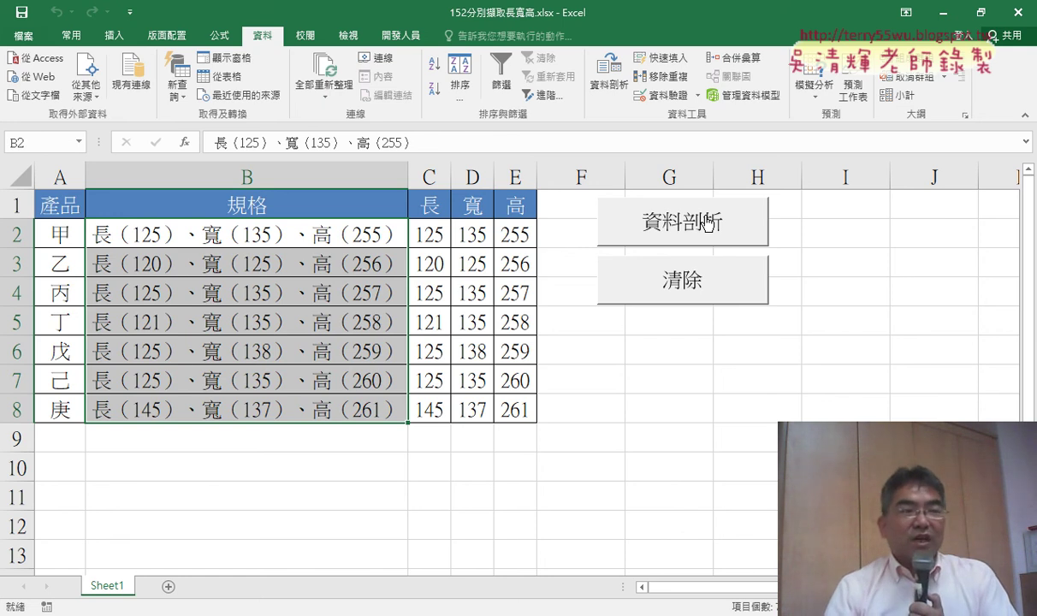
left_click(706, 285)
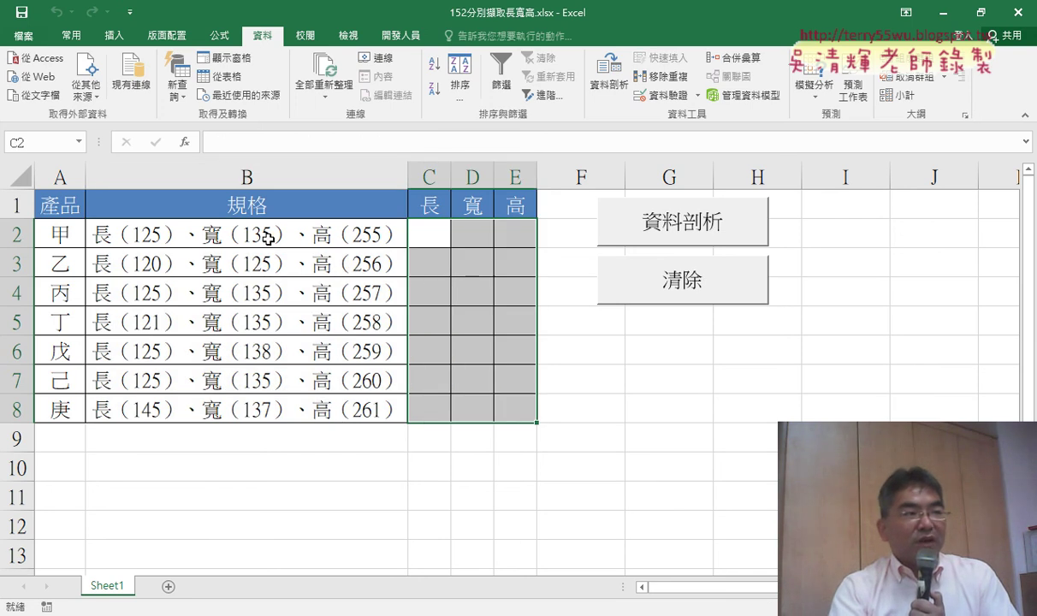
left_click_drag(268, 239, 273, 411)
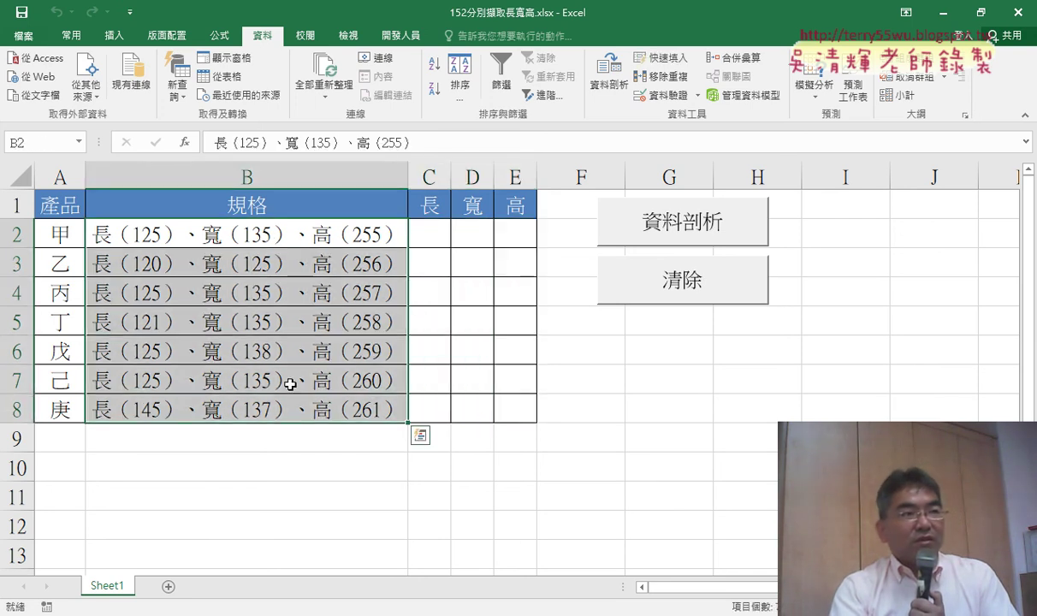
Start a fixed-width Text to Columns split with six breaks bracketing the length, width and height numbers
left_click(607, 88)
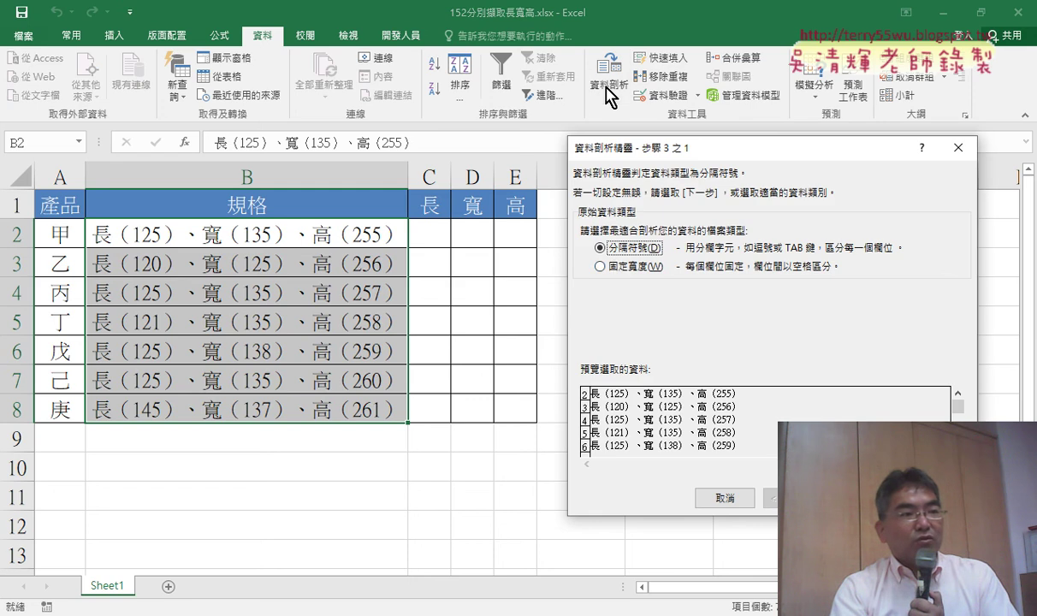
left_click(601, 266)
left_click(829, 498)
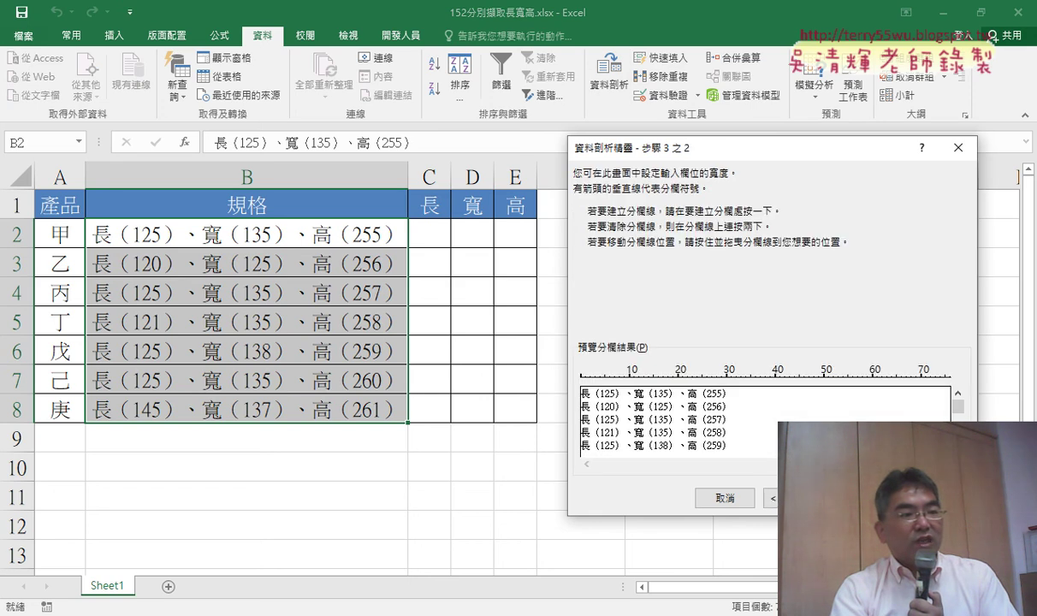
left_click(600, 395)
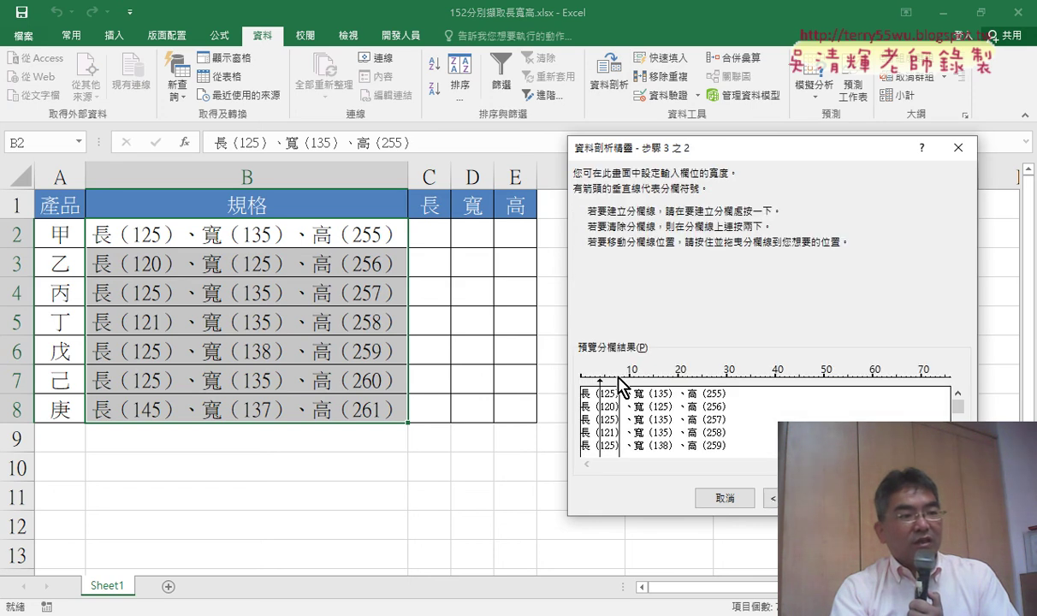
left_click(619, 395)
left_click_drag(619, 394, 614, 393)
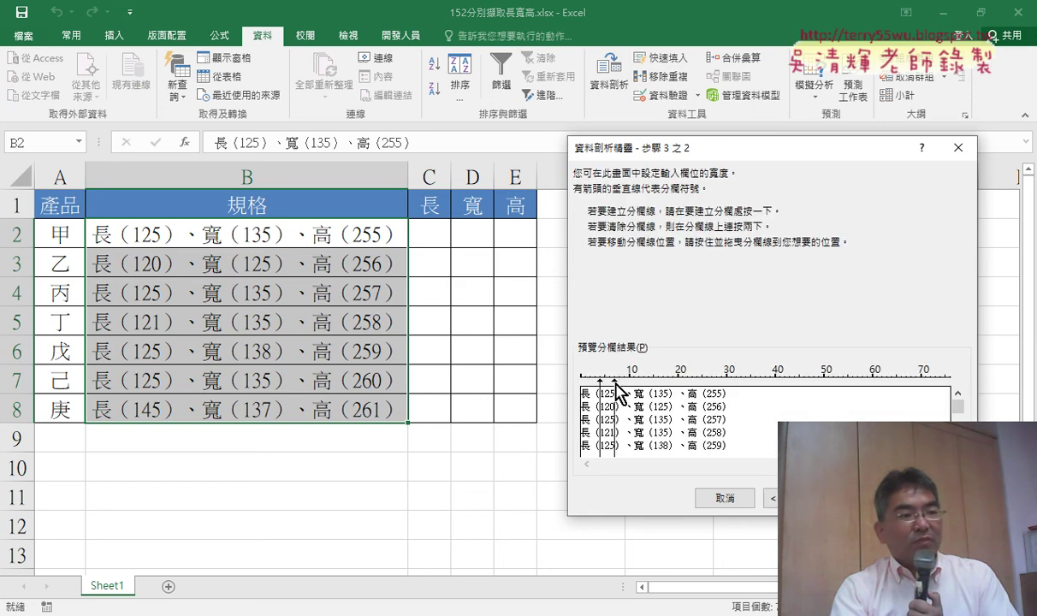
left_click(653, 381)
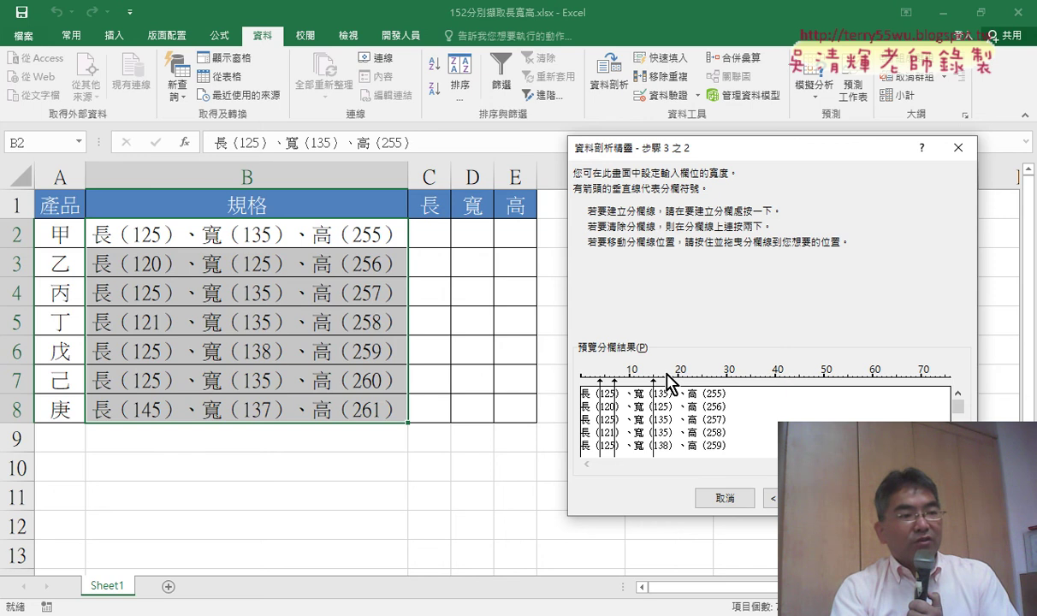
left_click(667, 376)
left_click(707, 381)
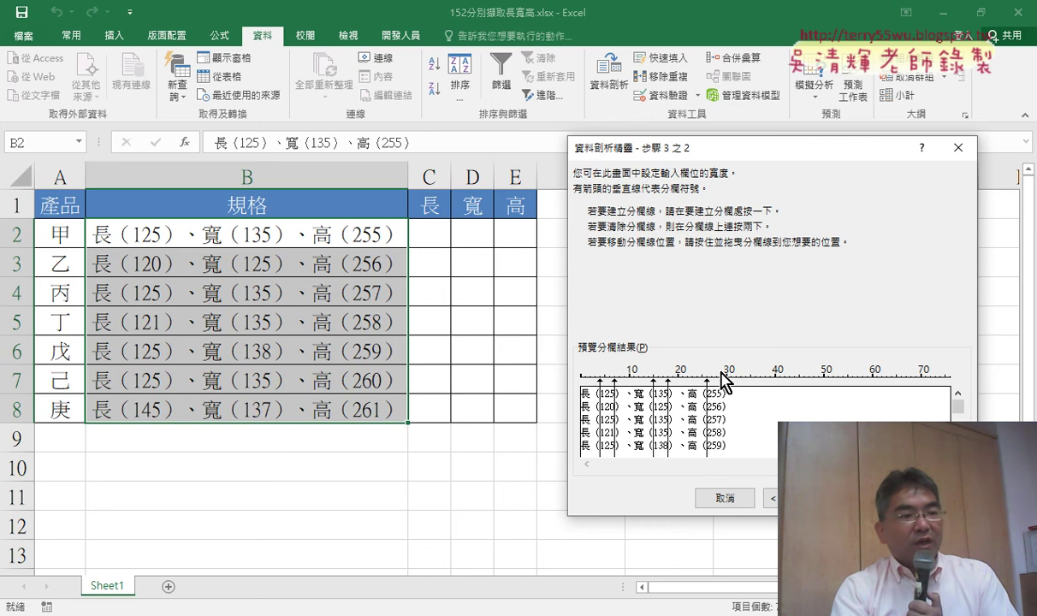
left_click(722, 381)
key("alt+n")
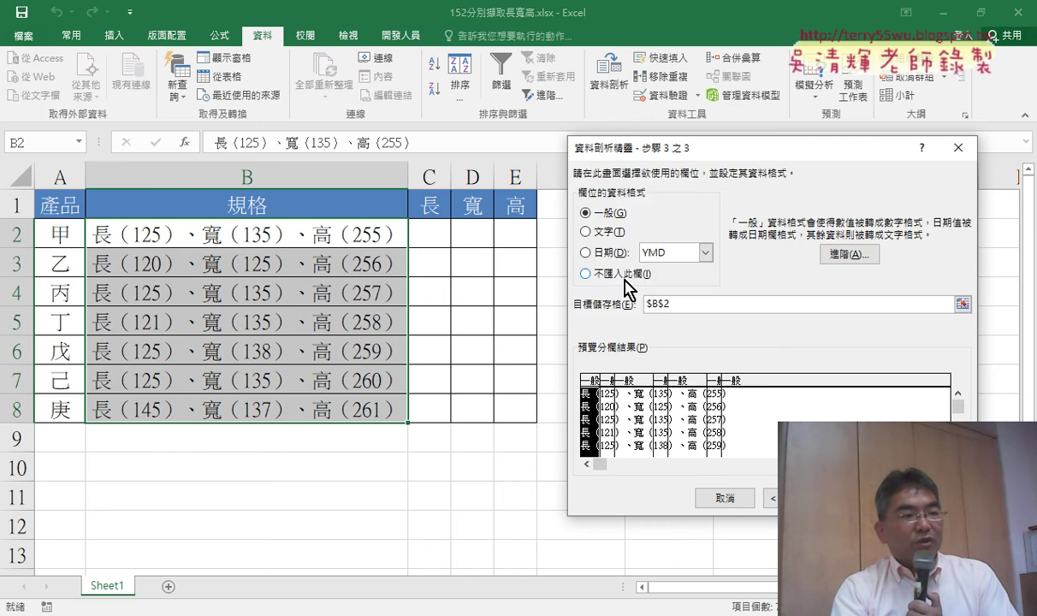
Set the four text columns, including 長（ and 、高（, to 不匯入此欄 so only numbers import
left_click(585, 274)
left_click(629, 409)
left_click(587, 274)
left_click(687, 402)
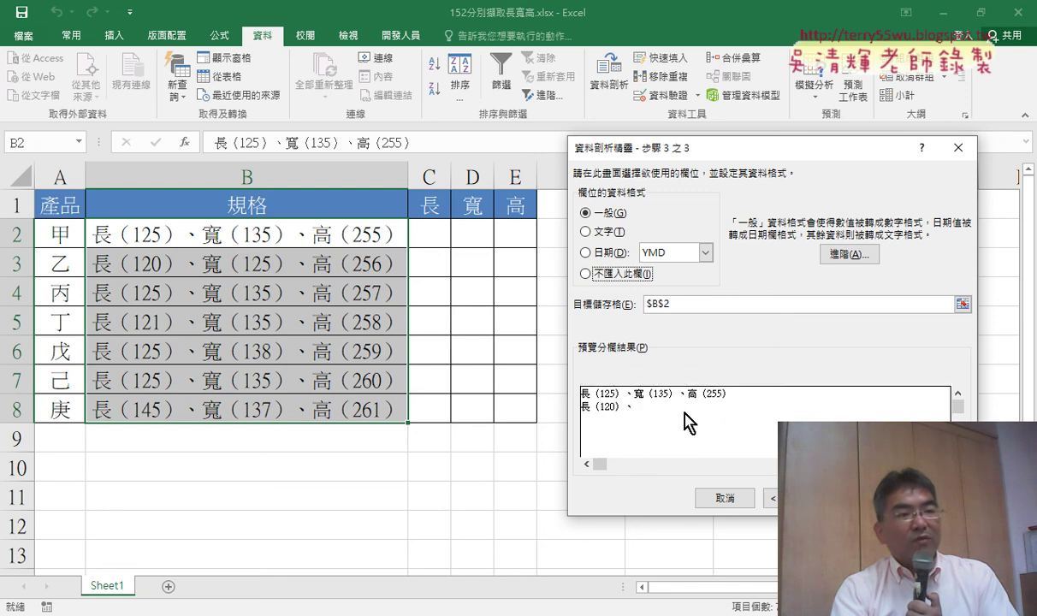
left_click(590, 274)
left_click(768, 417)
left_click(615, 274)
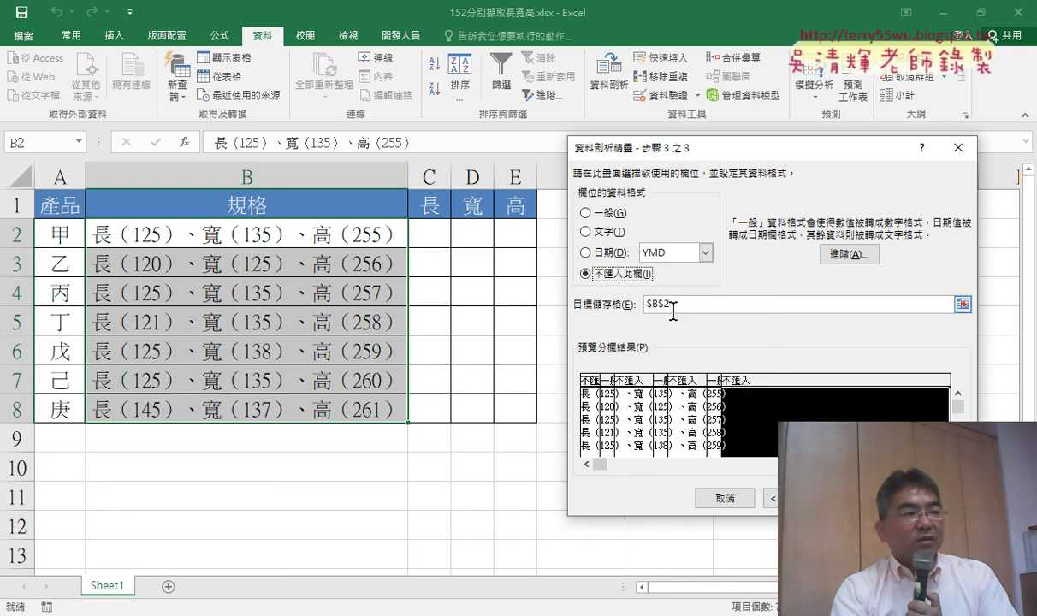
Set the destination to C2, finish, and confirm replacing the data in C2:E8
left_click(675, 303)
left_click(440, 233)
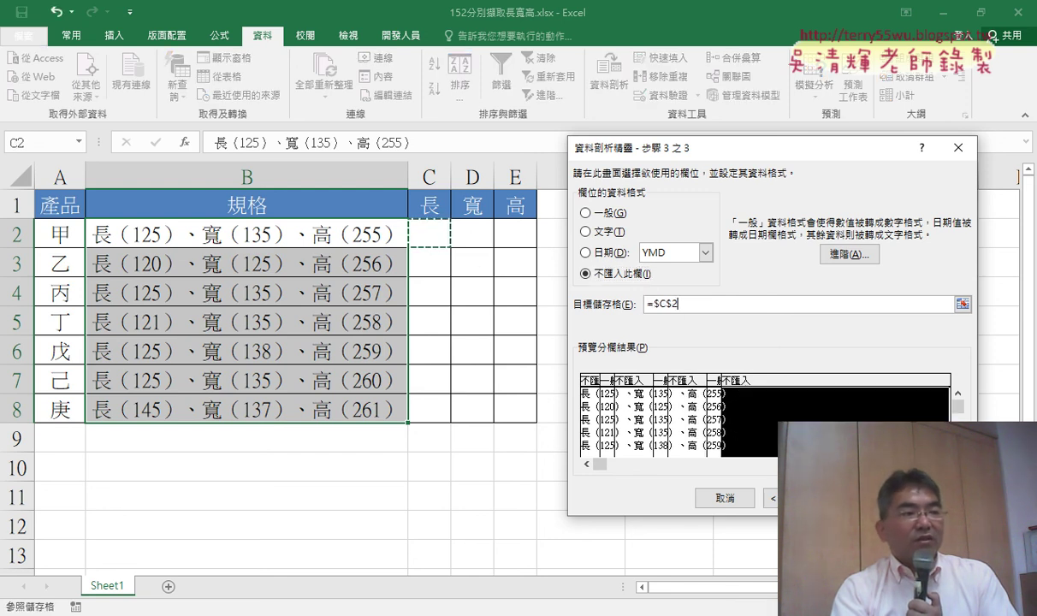
key("Return")
left_click(502, 358)
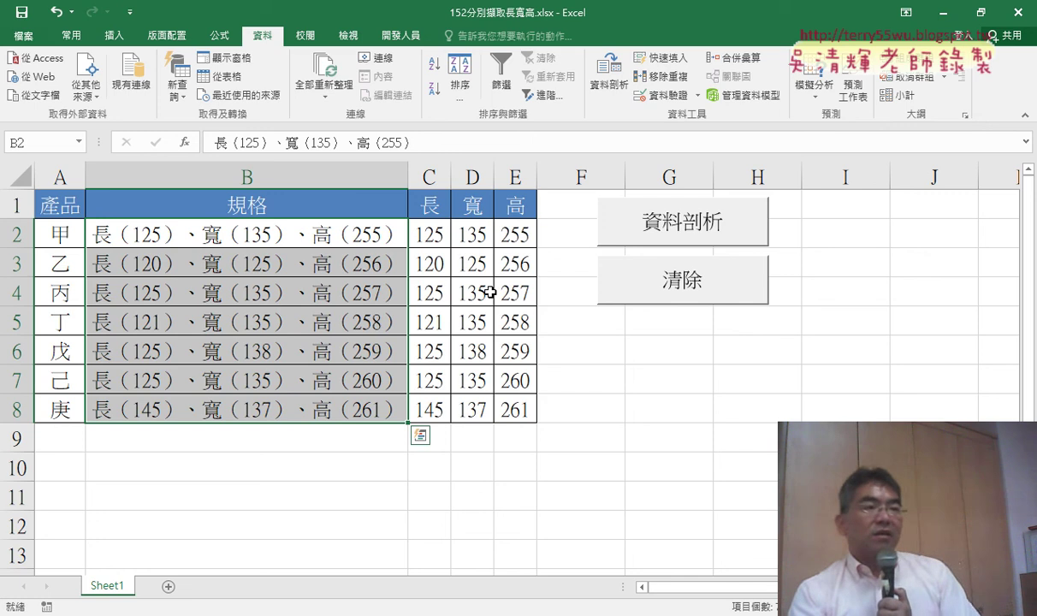